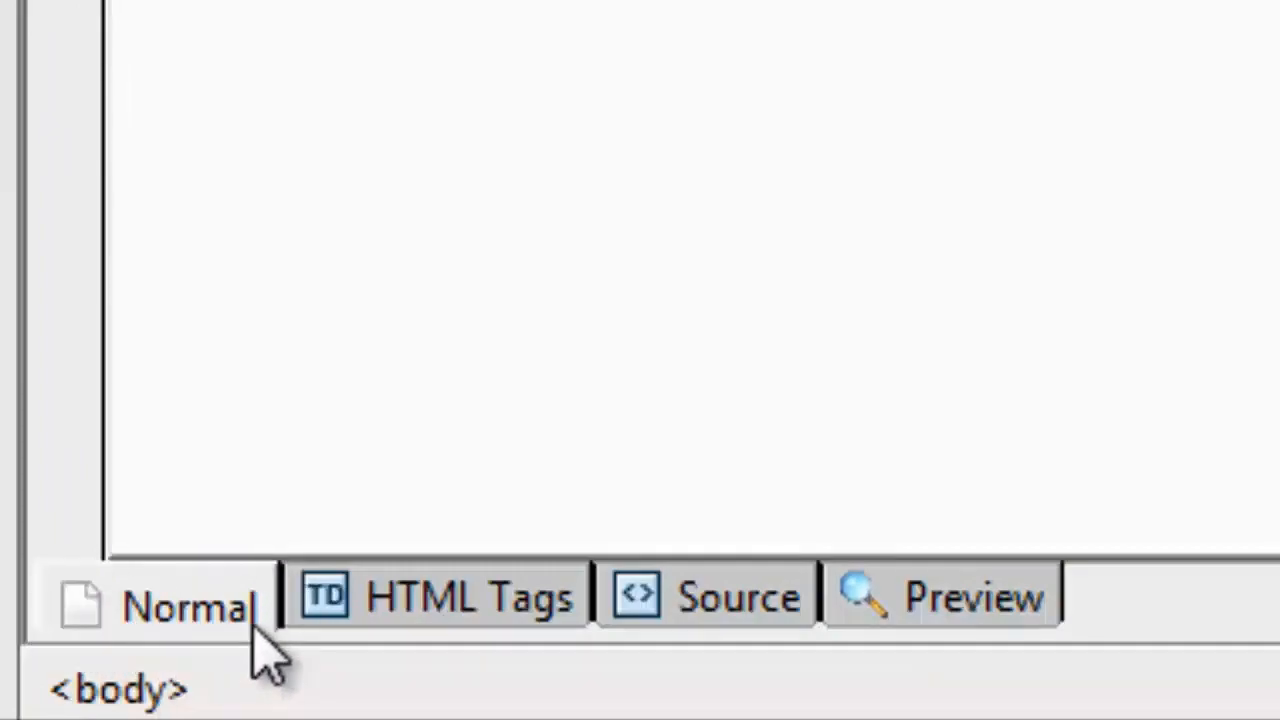
Step: Examine the page's HTML source, including the html, head and body tags and the closing html tag
left_click(737, 614)
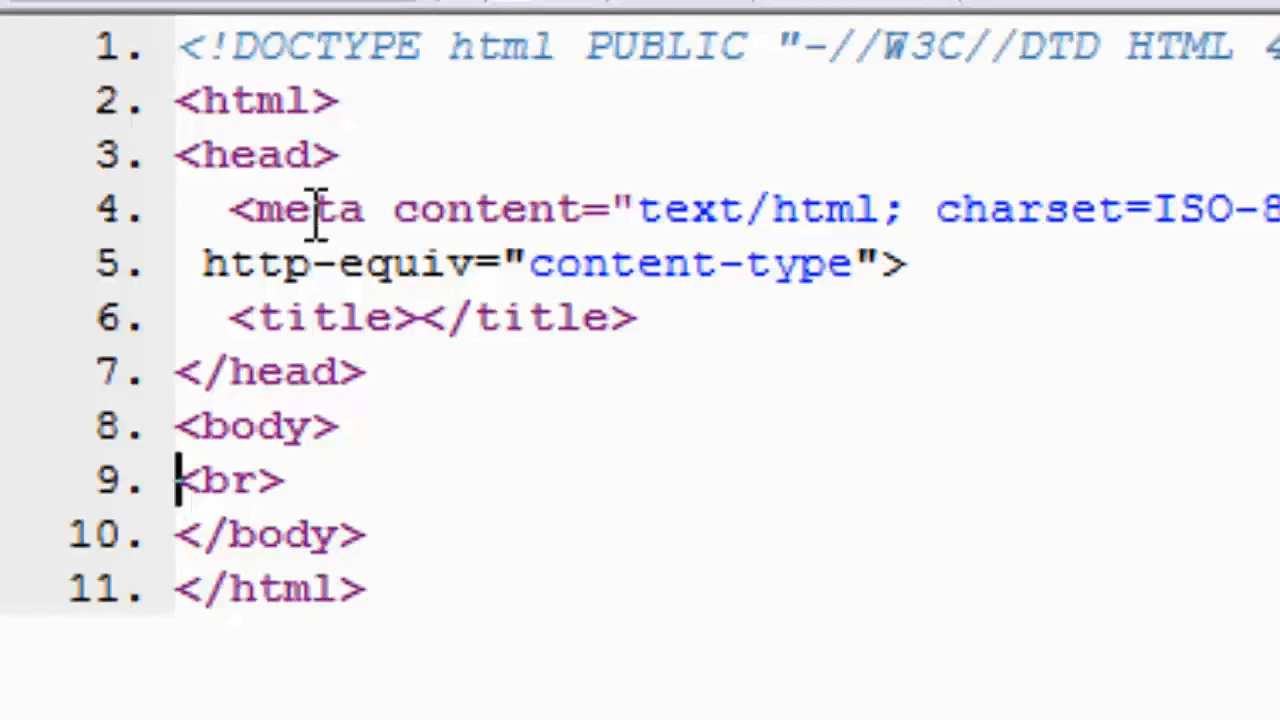
left_click_drag(176, 100, 408, 97)
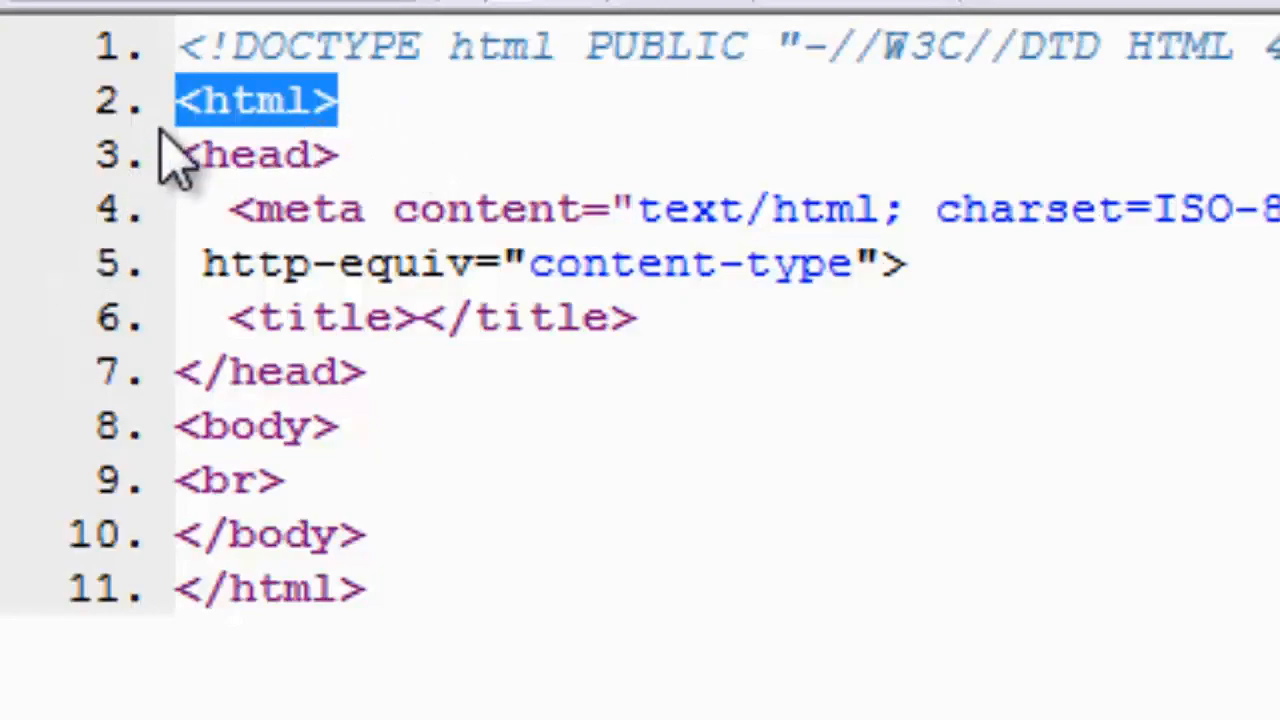
left_click_drag(180, 160, 440, 180)
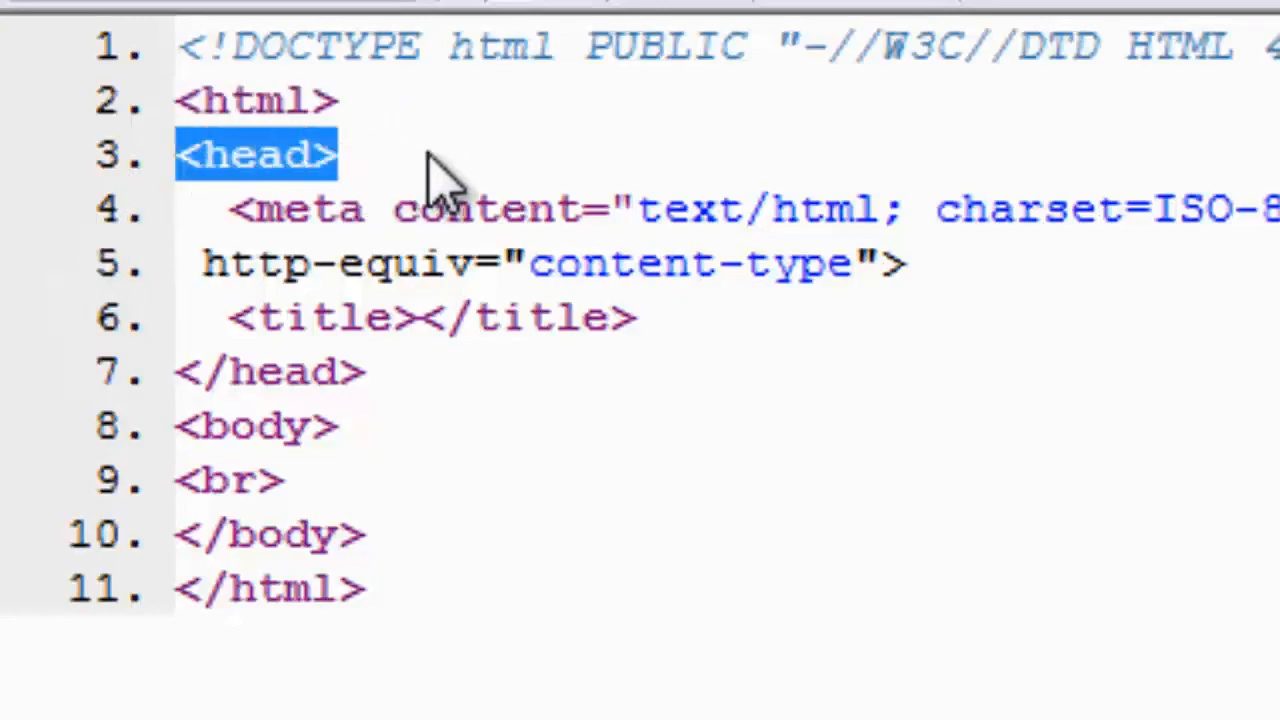
left_click_drag(366, 374, 457, 531)
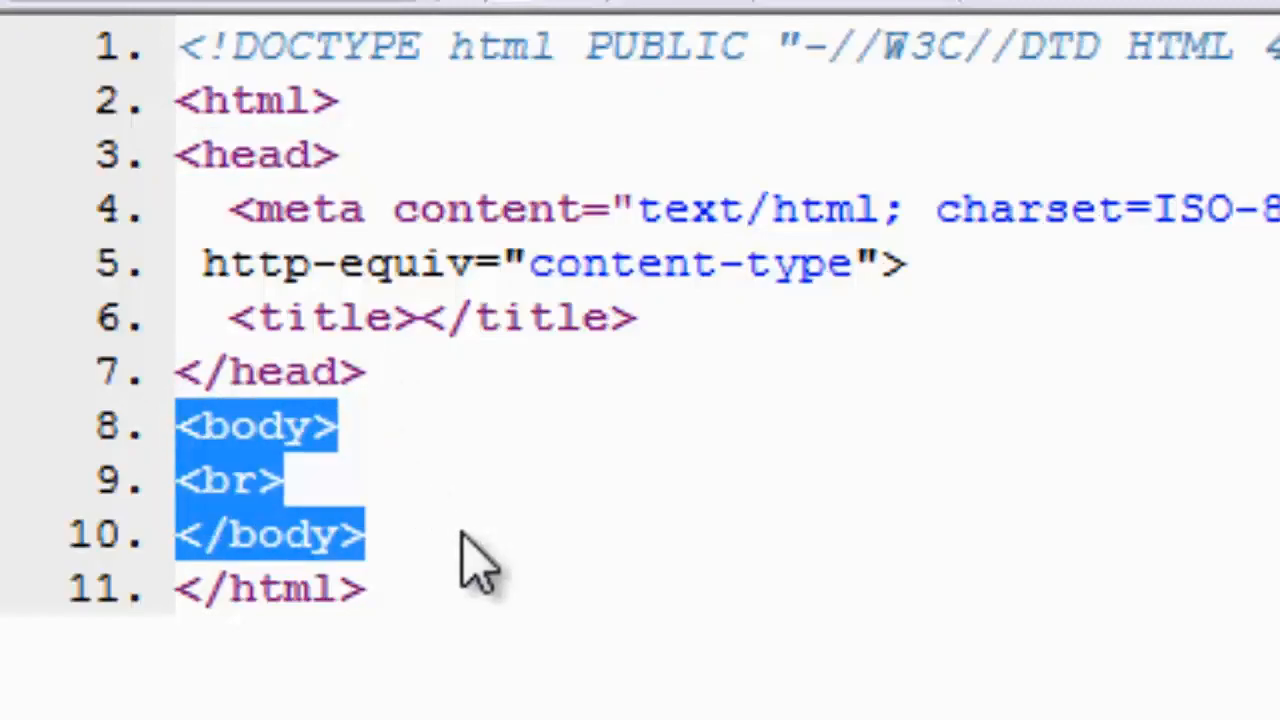
left_click_drag(366, 590, 3, 660)
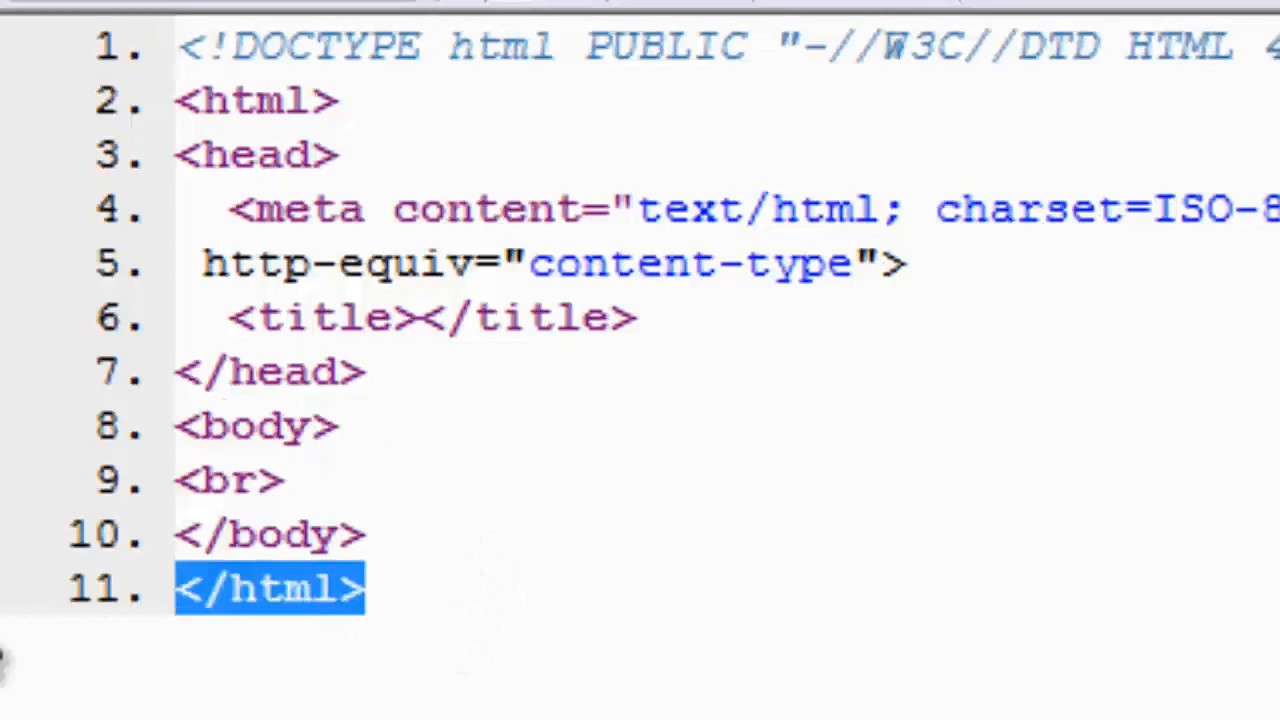
left_click(485, 605)
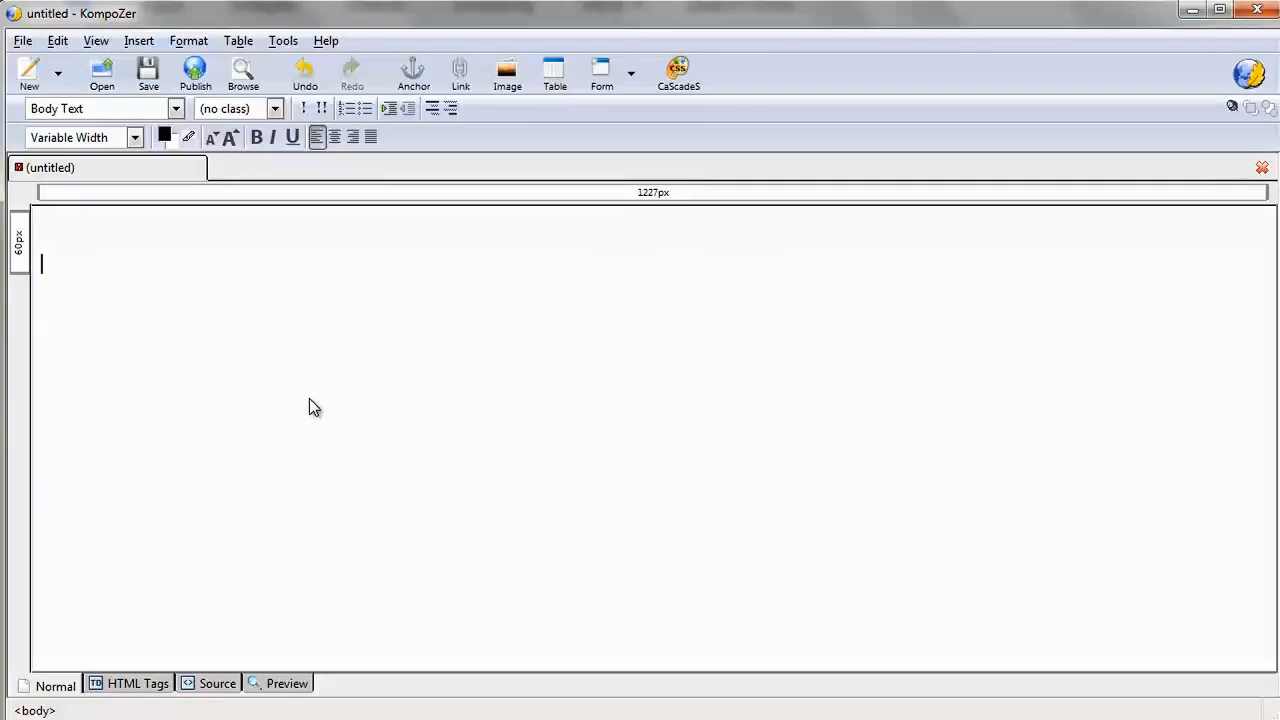
Step: Add the heading text "Dog Training" to the page and align it to the centre
type("Dog Training")
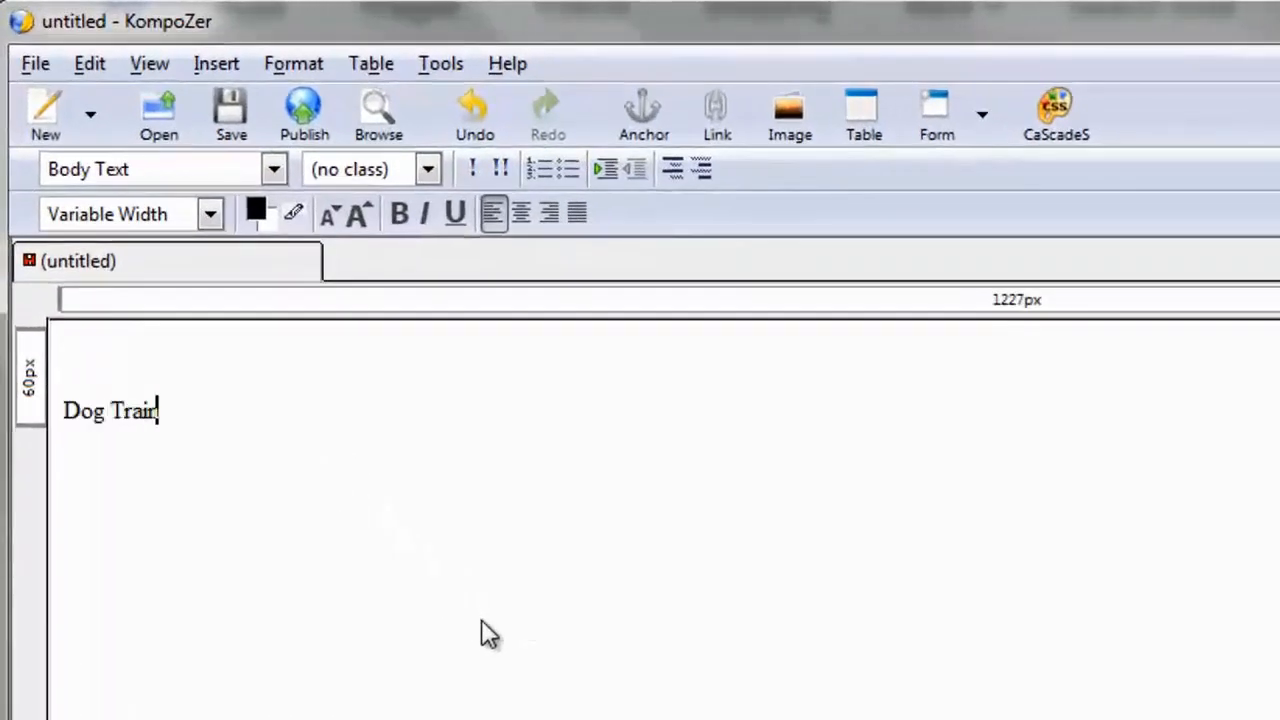
key("Home")
key("shift+End")
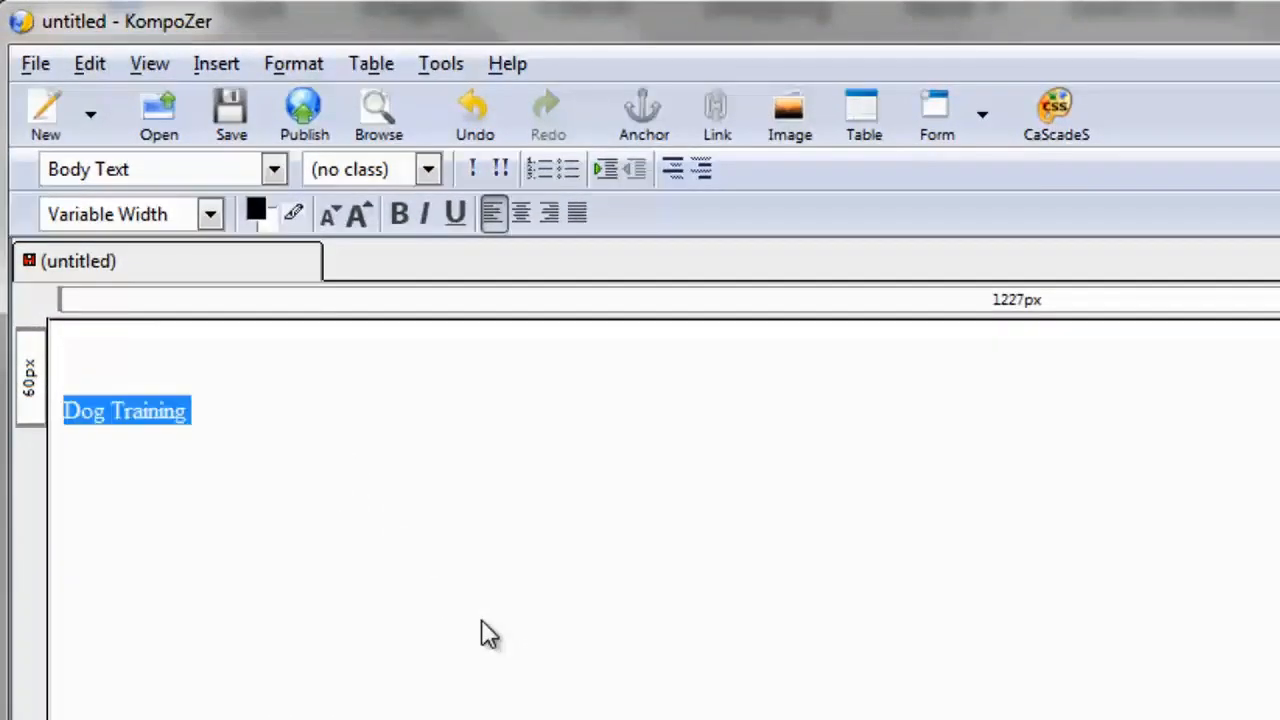
left_click(526, 225)
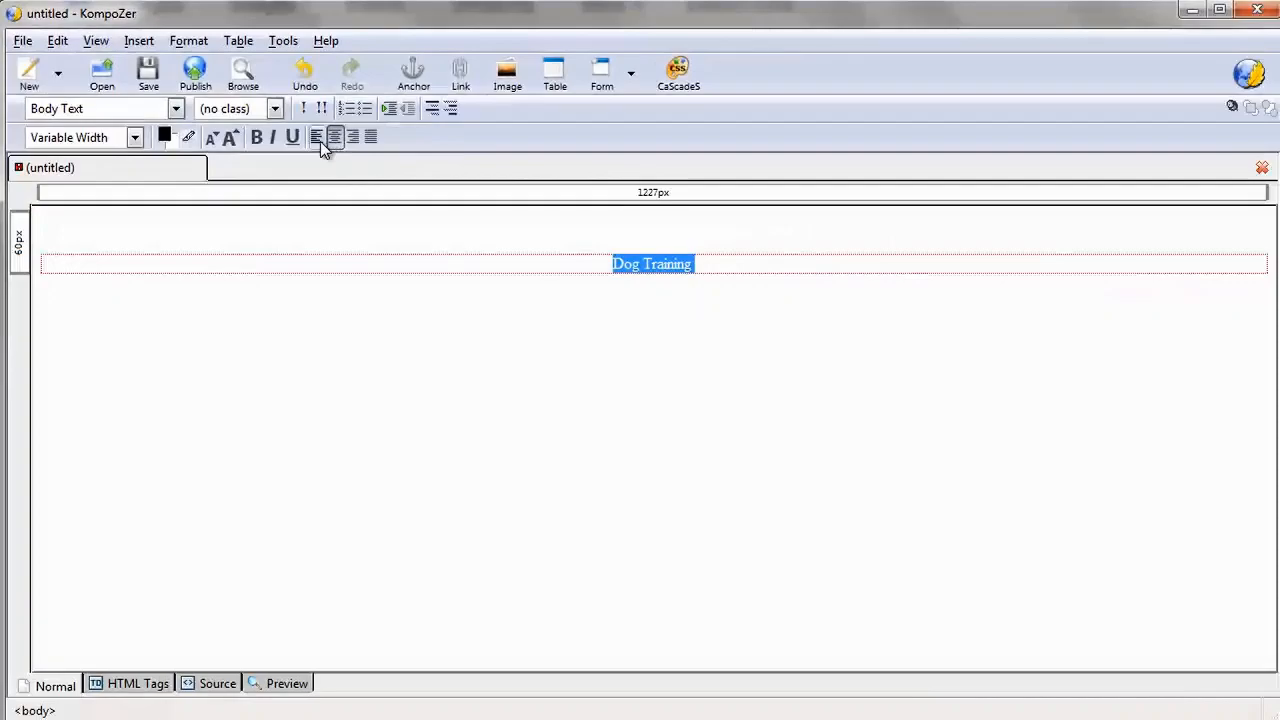
left_click(320, 141)
left_click(354, 138)
left_click(334, 142)
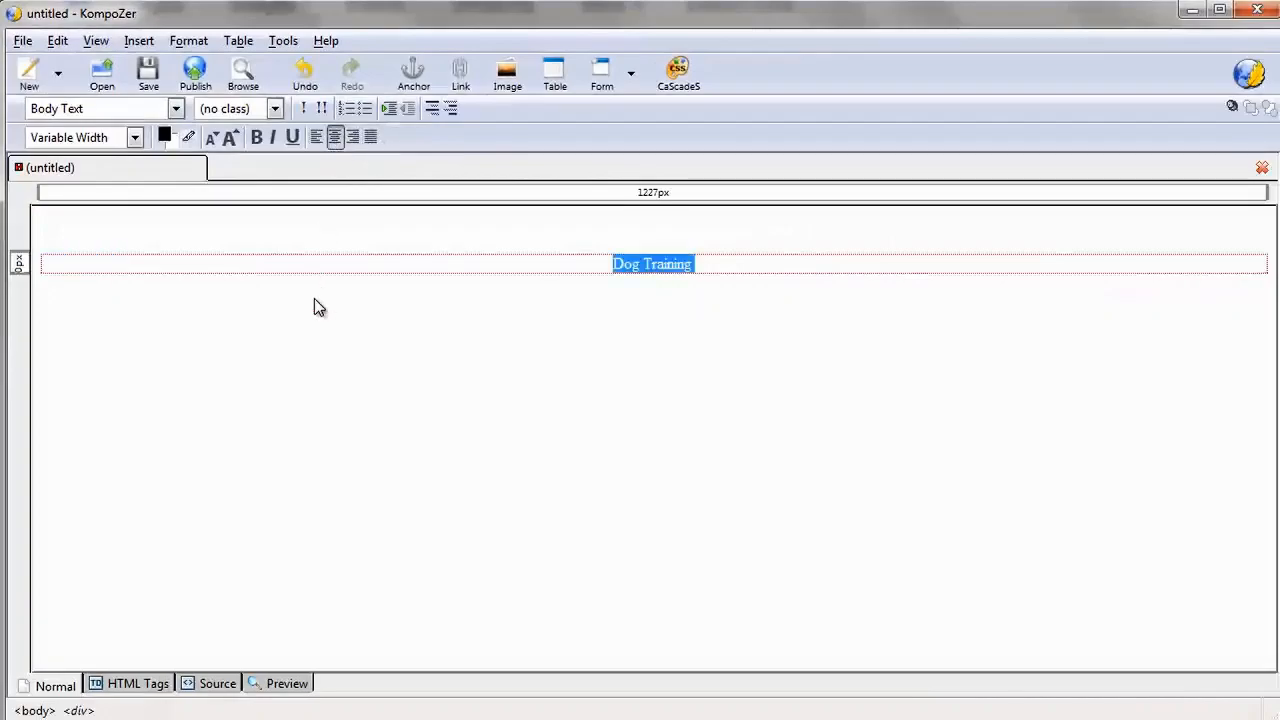
Step: Make the "Dog Training" heading bold and enlarge its font size by five levels
left_click(256, 138)
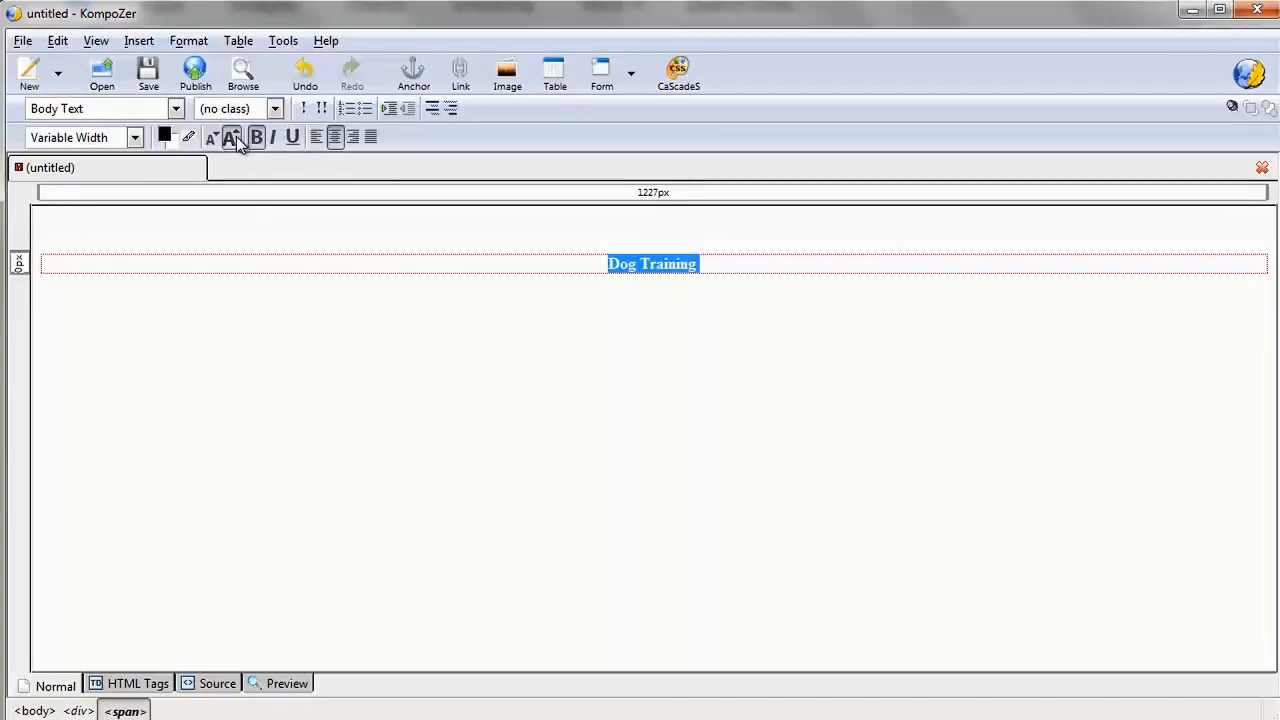
left_click(236, 138)
left_click(236, 138)
left_click(236, 138)
left_click(236, 137)
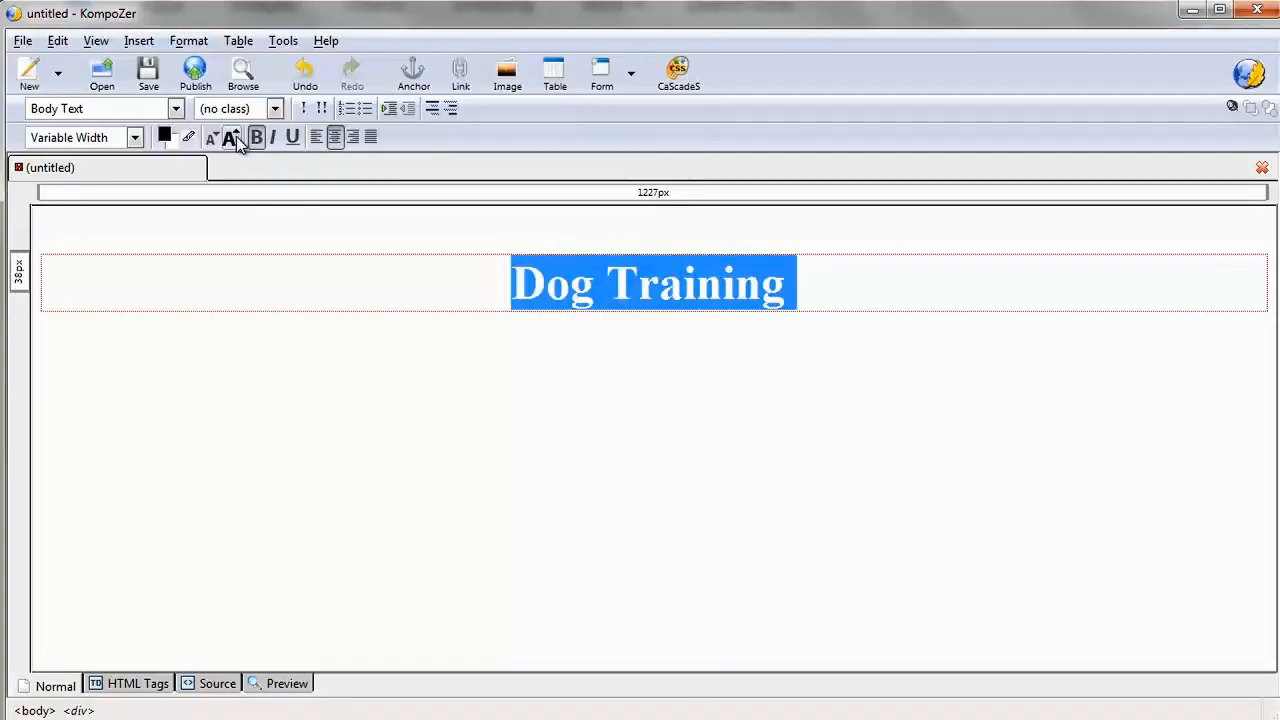
left_click(231, 137)
left_click(211, 137)
left_click(231, 140)
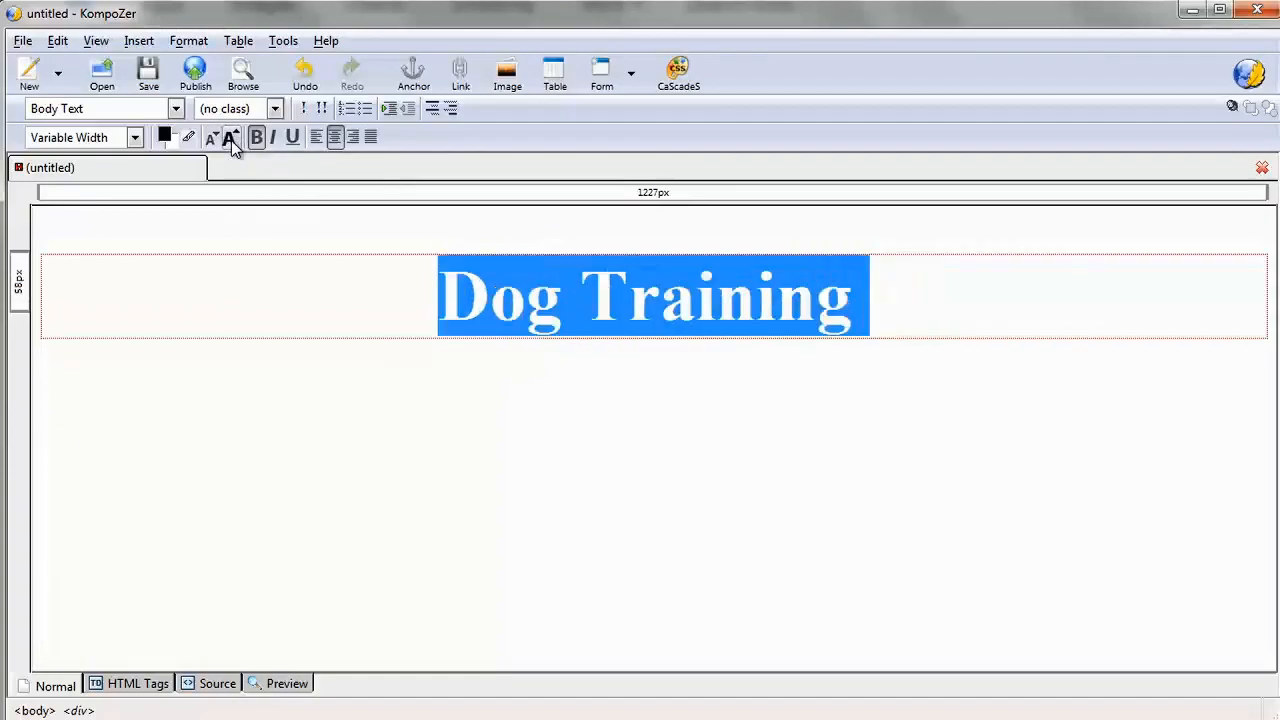
left_click(501, 315)
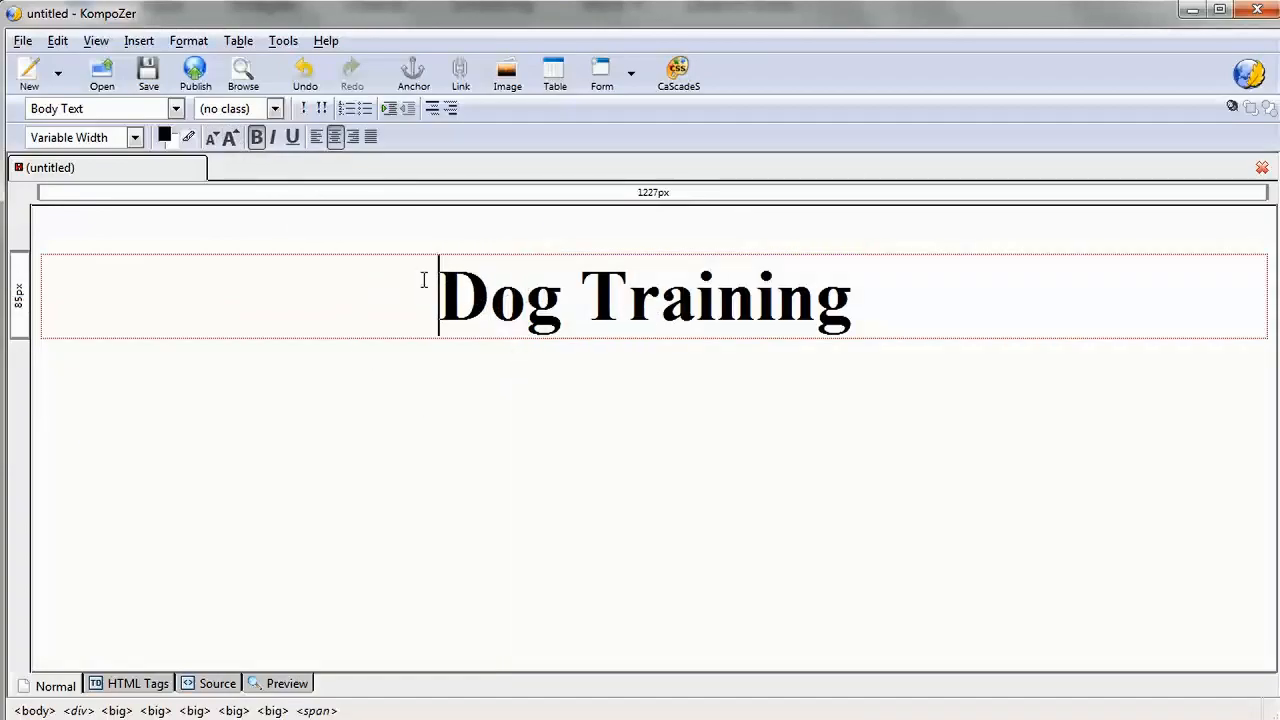
Step: Change the text colour of the "Dog Training" heading to the last-picked red
left_click_drag(421, 287, 899, 283)
left_click(890, 296)
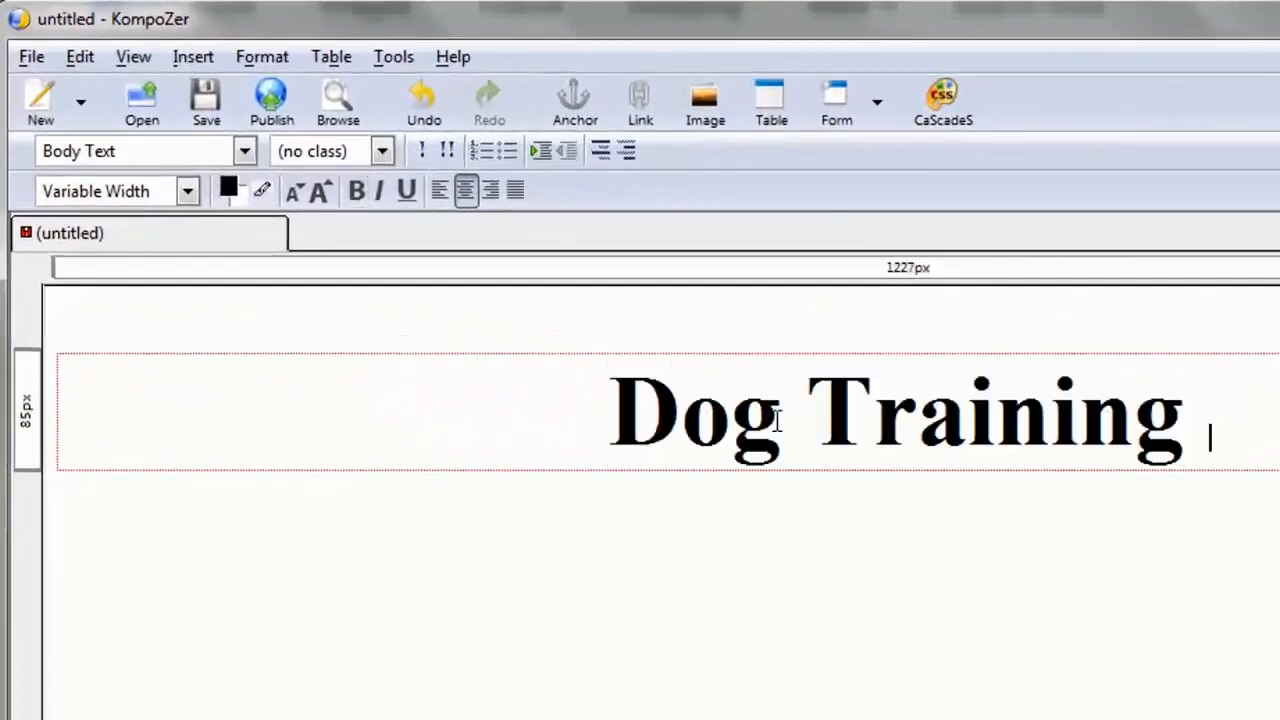
left_click_drag(591, 419, 1243, 434)
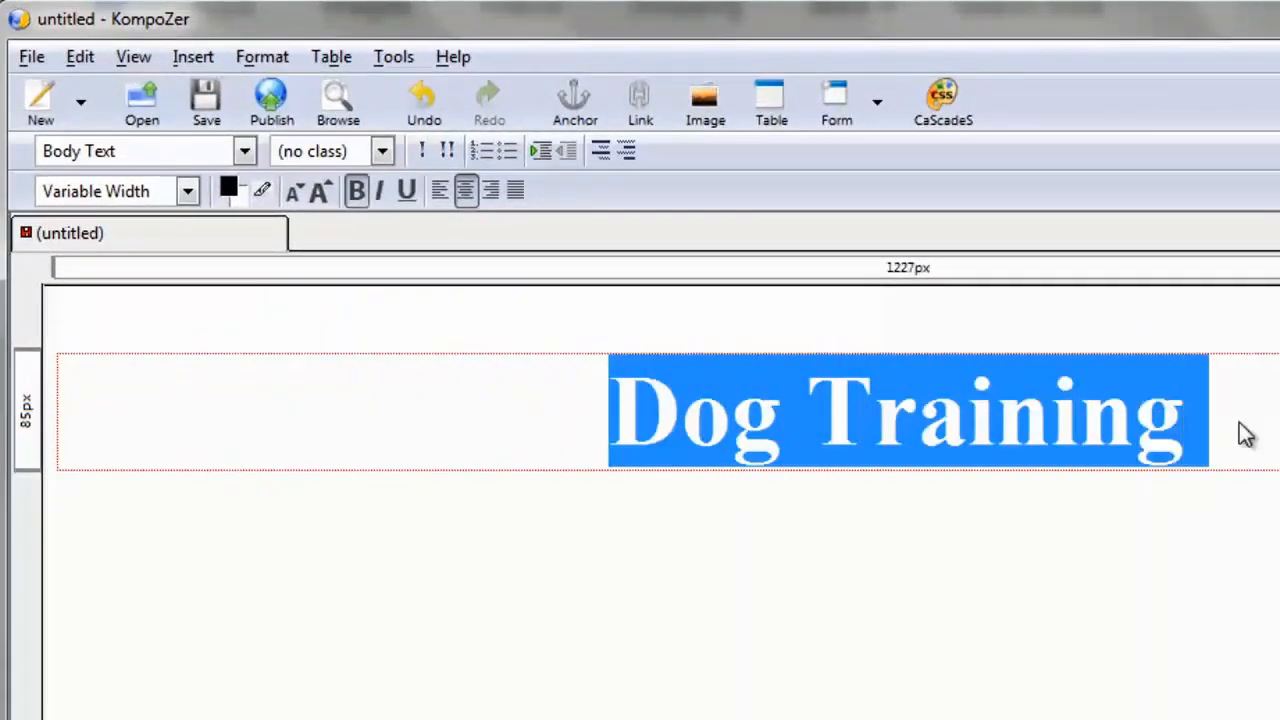
left_click(231, 190)
left_click(455, 453)
left_click(481, 616)
Step: Apply a yellow (#FFFF00) highlight colour to the "Dog Training" heading text
left_click_drag(597, 417, 1248, 410)
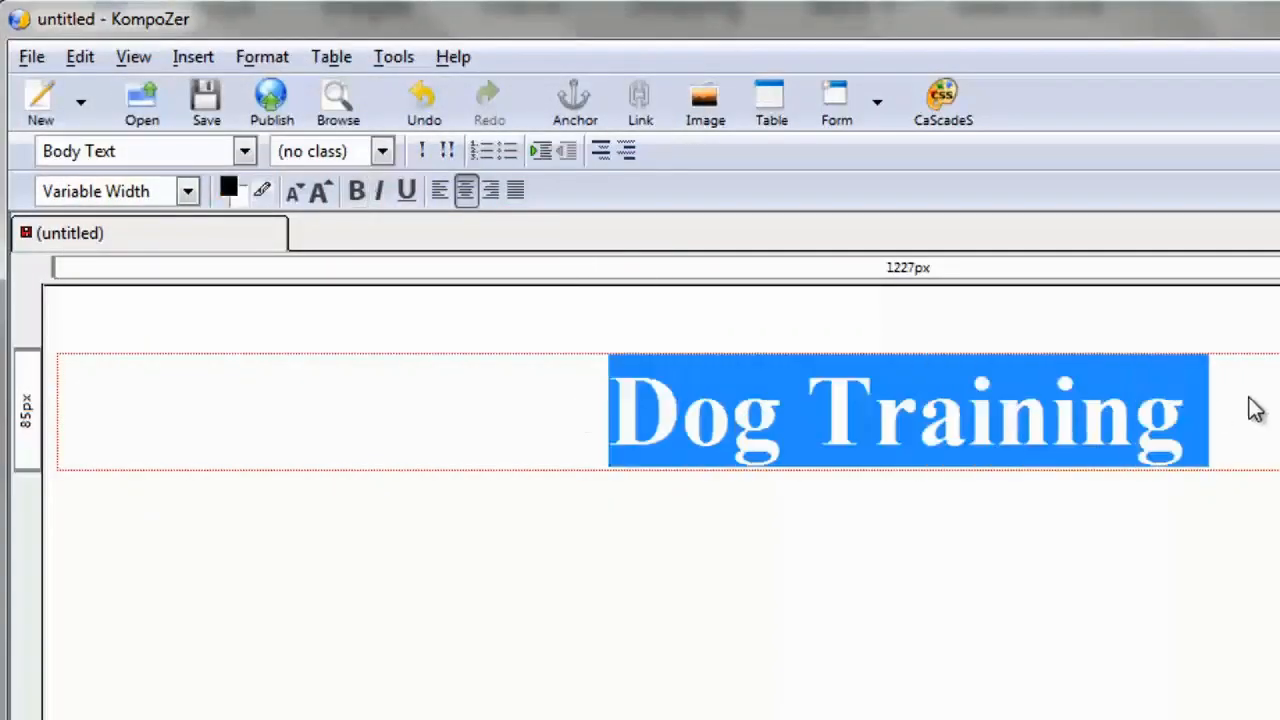
left_click(265, 190)
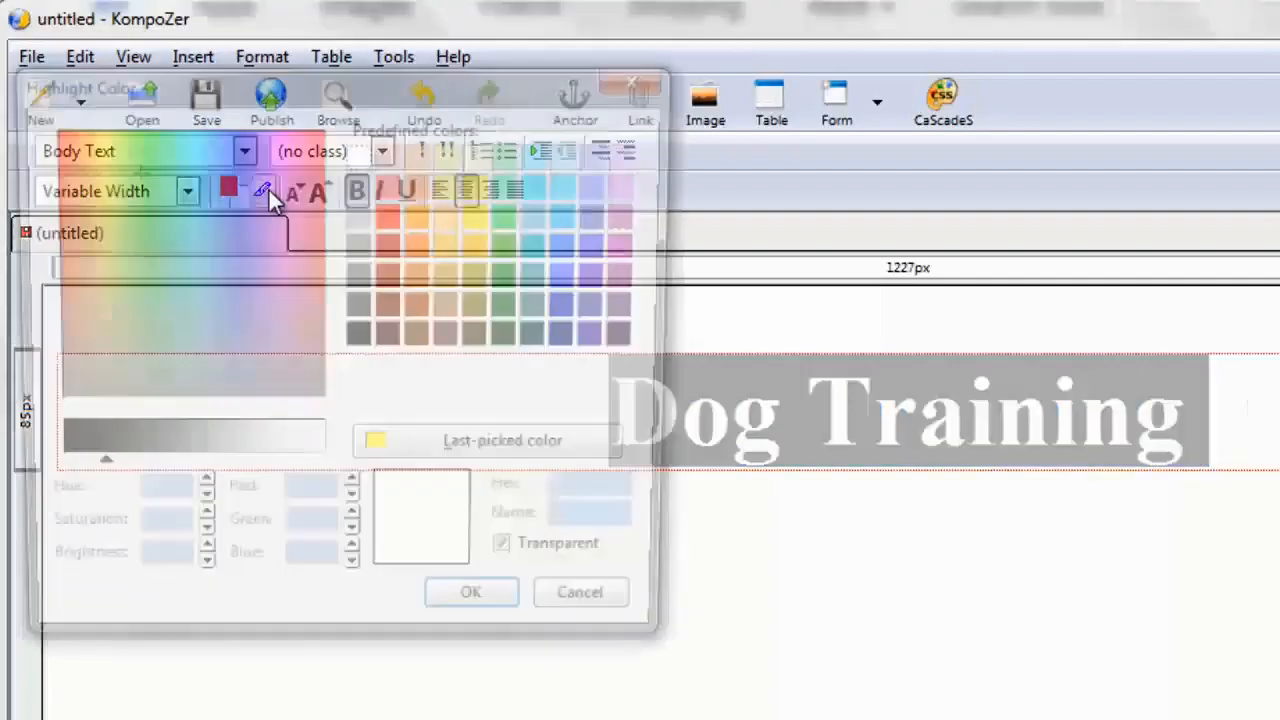
left_click(513, 451)
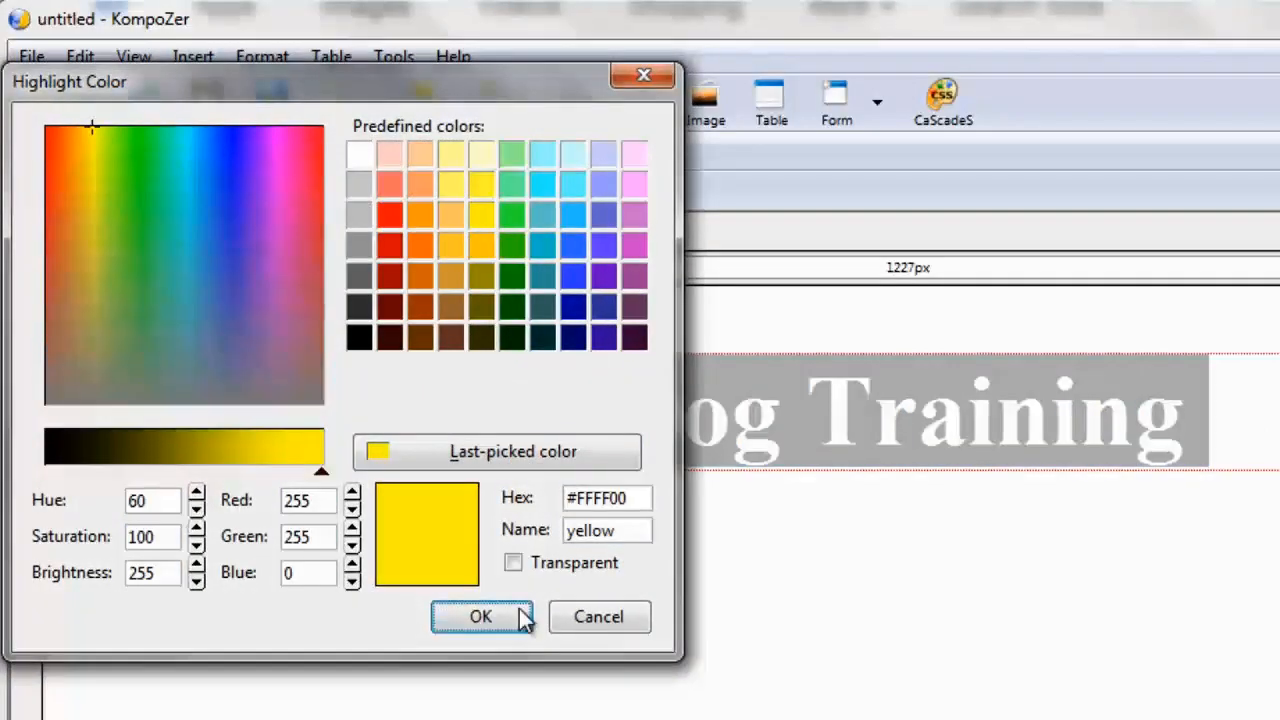
left_click(516, 614)
left_click(612, 425)
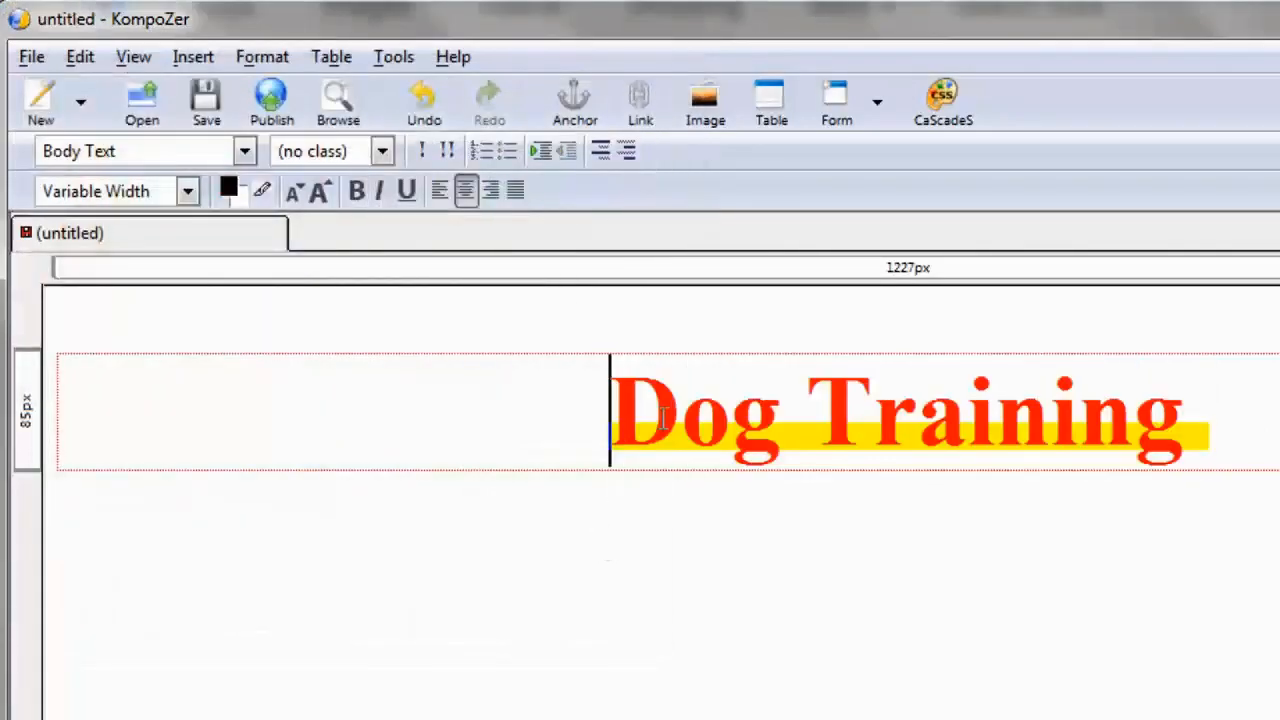
Step: Set the block background colour of the "Dog Training" heading to yellow (#FFFF00)
left_click_drag(537, 425, 1210, 425)
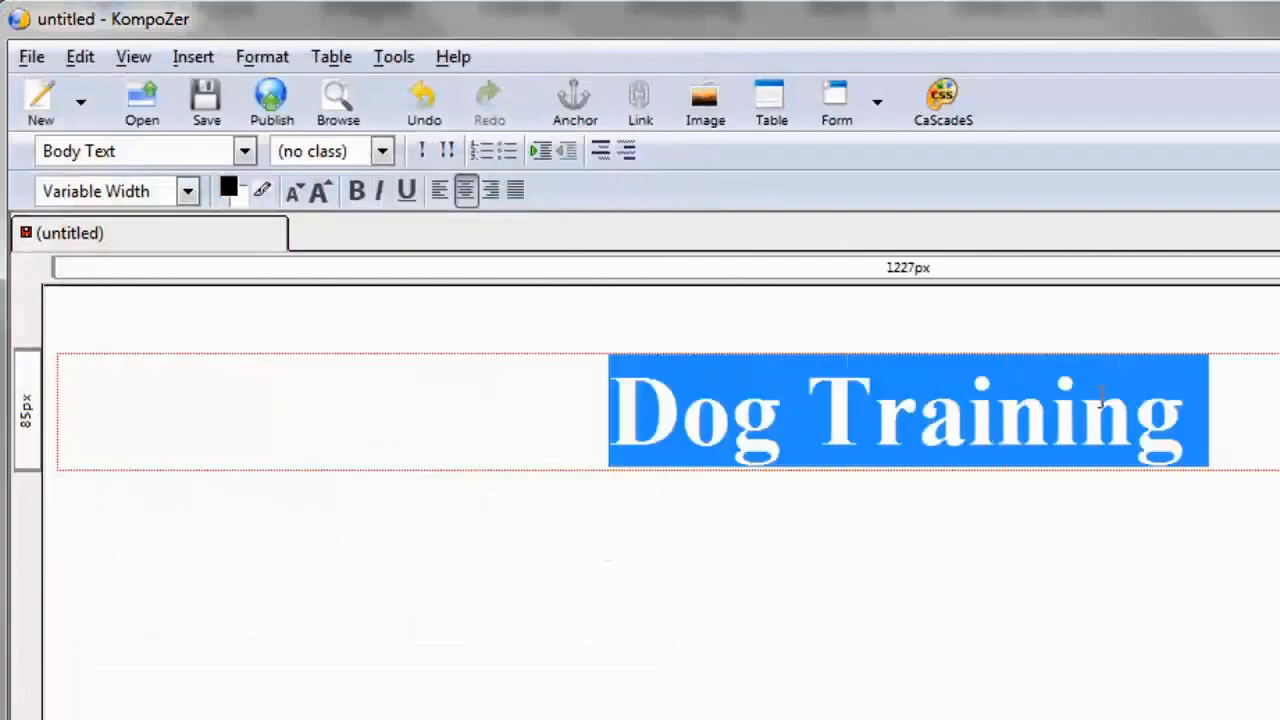
left_click(240, 202)
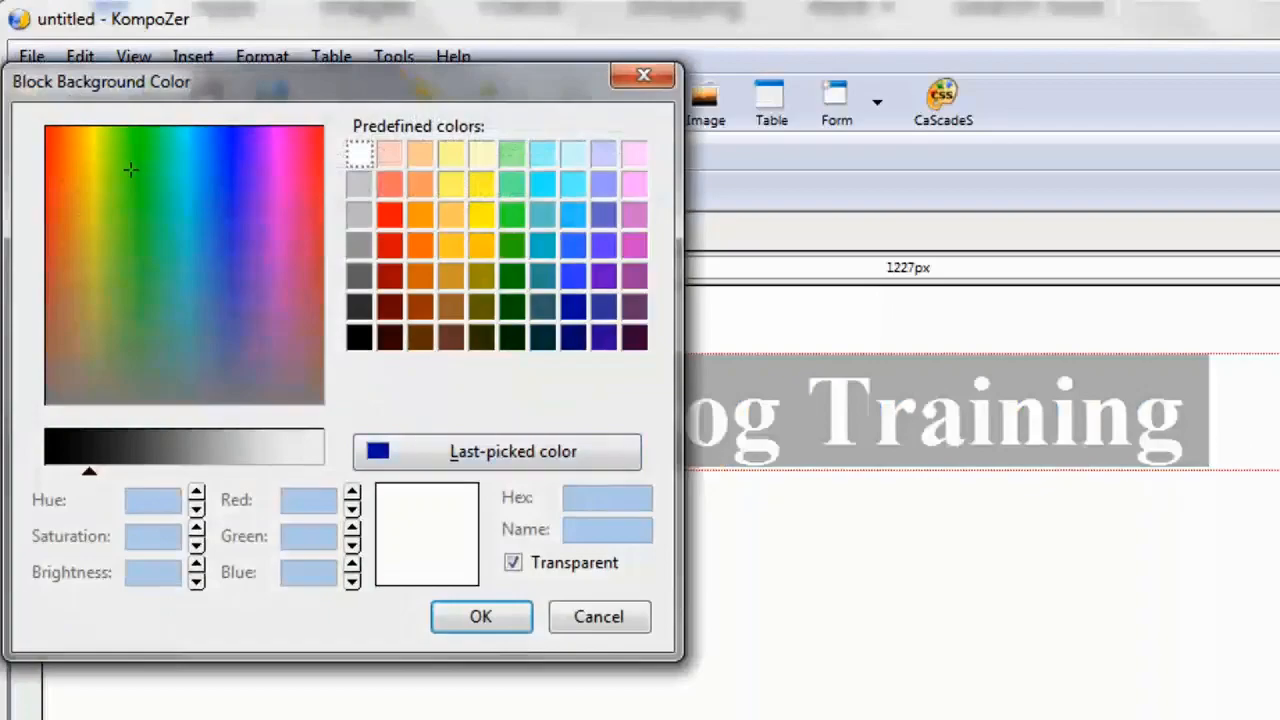
left_click(481, 214)
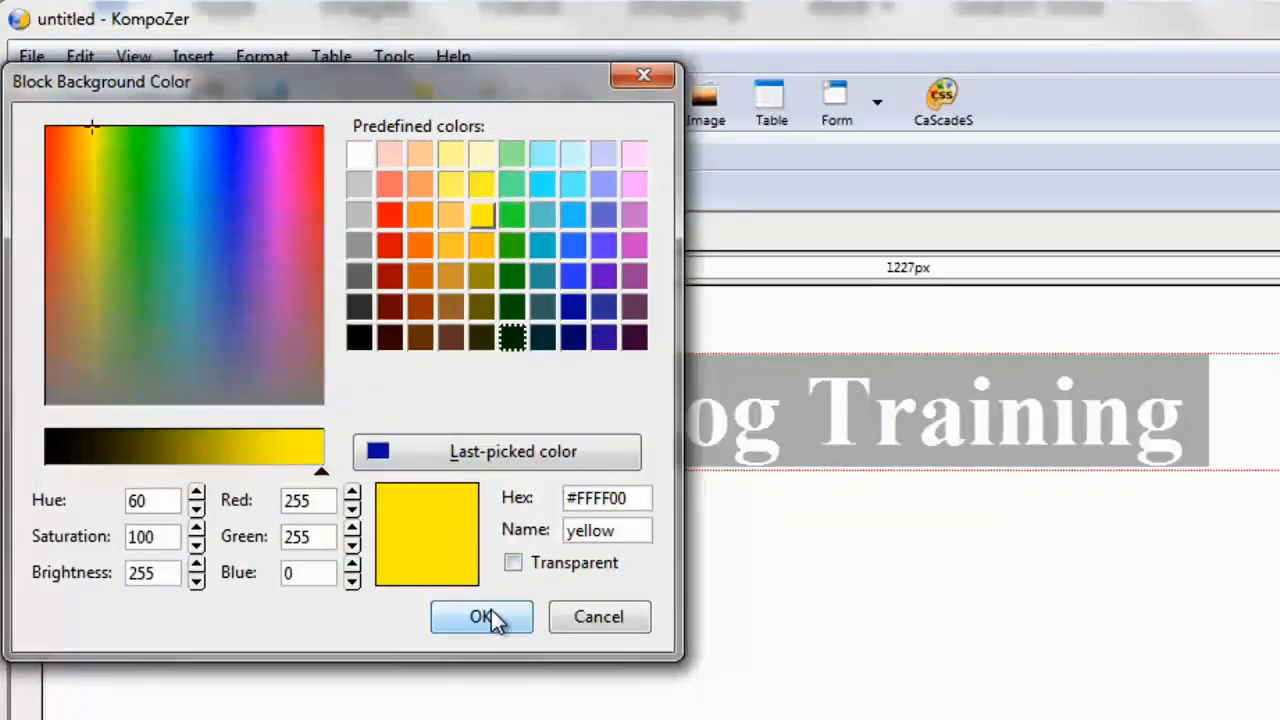
left_click(491, 610)
left_click(466, 423)
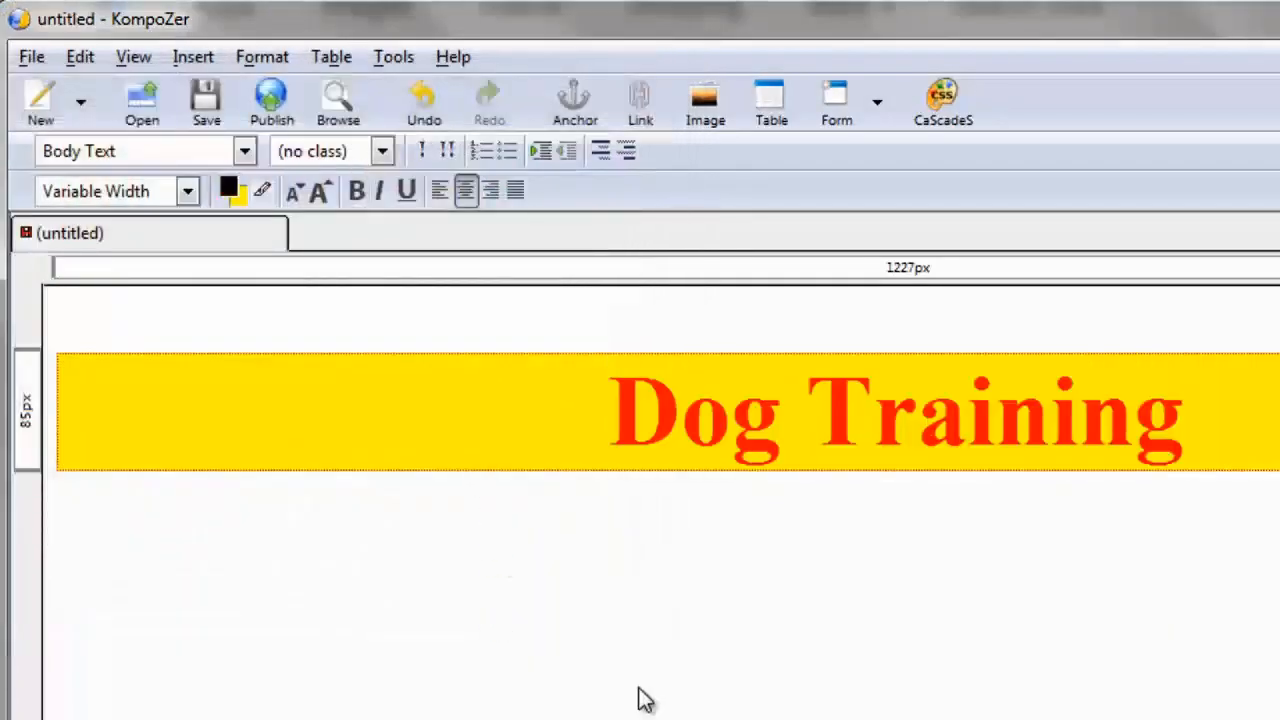
Step: Add line breaks after the heading, and undo them together with the yellow block background and highlight
key("End")
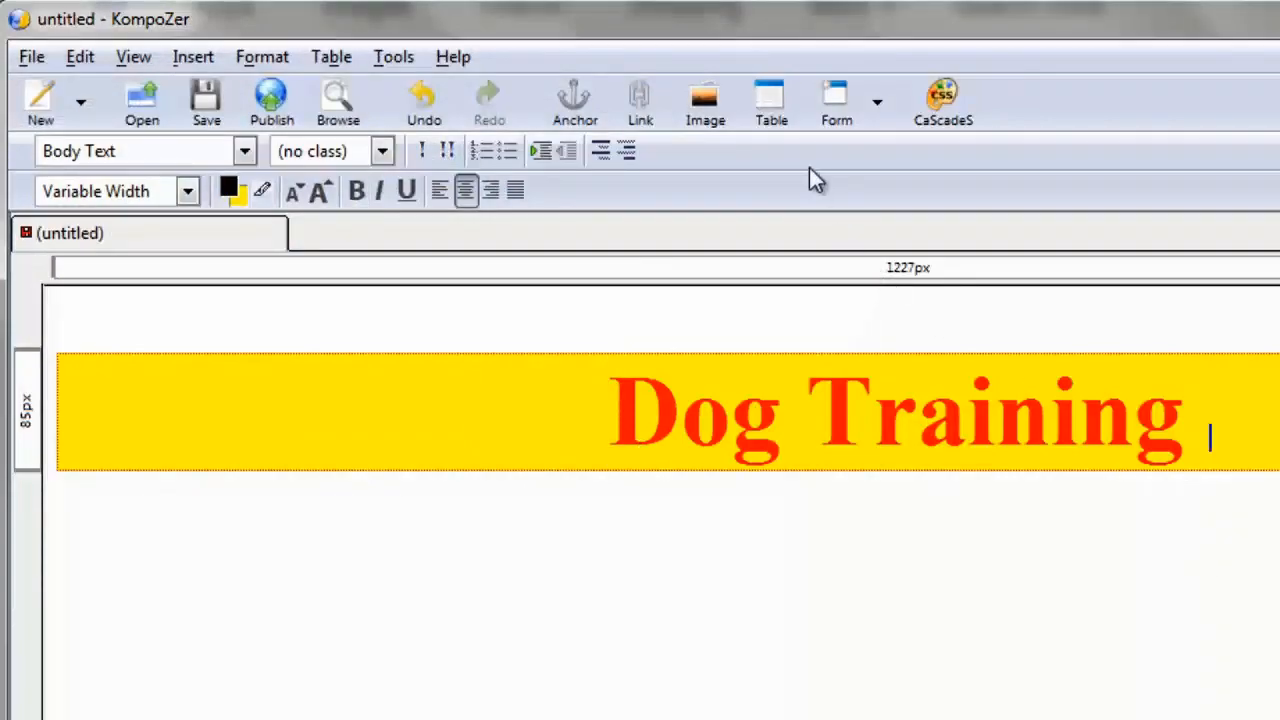
key("Return")
key("Return")
key("ctrl+z")
key("ctrl+z")
key("ctrl+z")
left_click(773, 591)
key("ctrl+z")
Step: Insert a table with two rows and two columns on a new line below the heading
left_click(1242, 565)
key("Return")
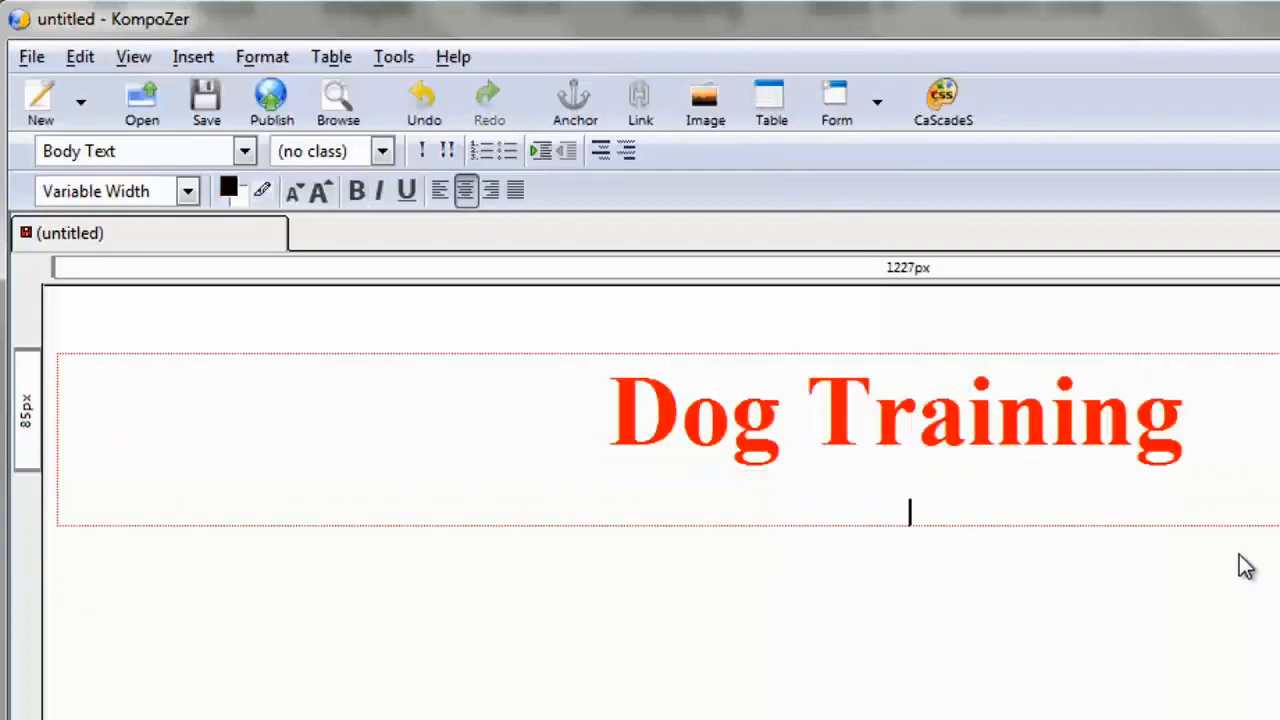
left_click(768, 110)
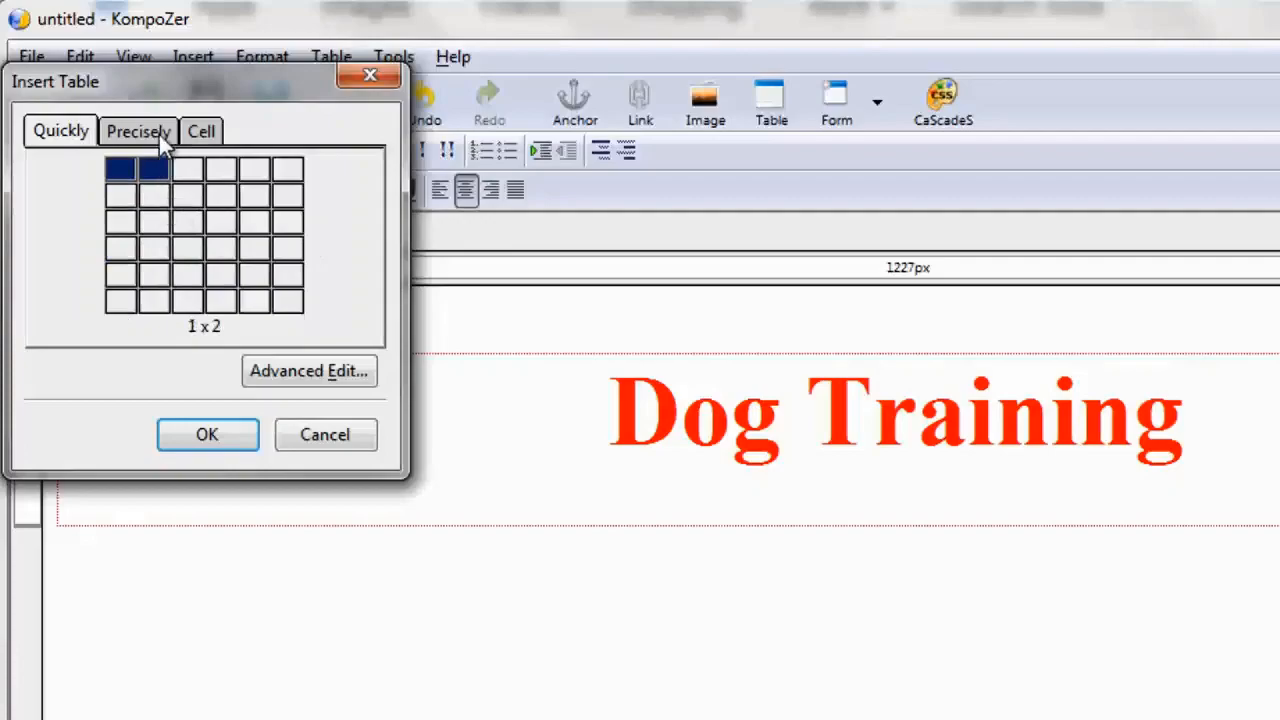
left_click(201, 131)
left_click_drag(194, 276, 176, 278)
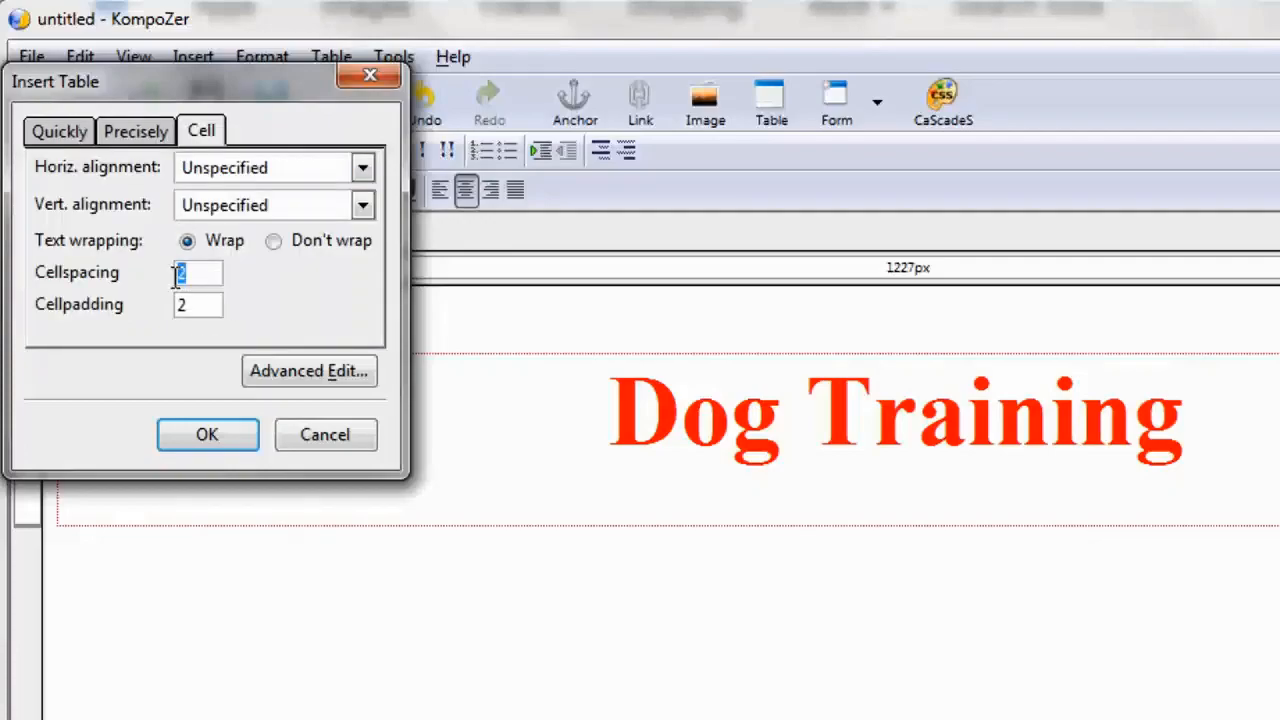
left_click(55, 134)
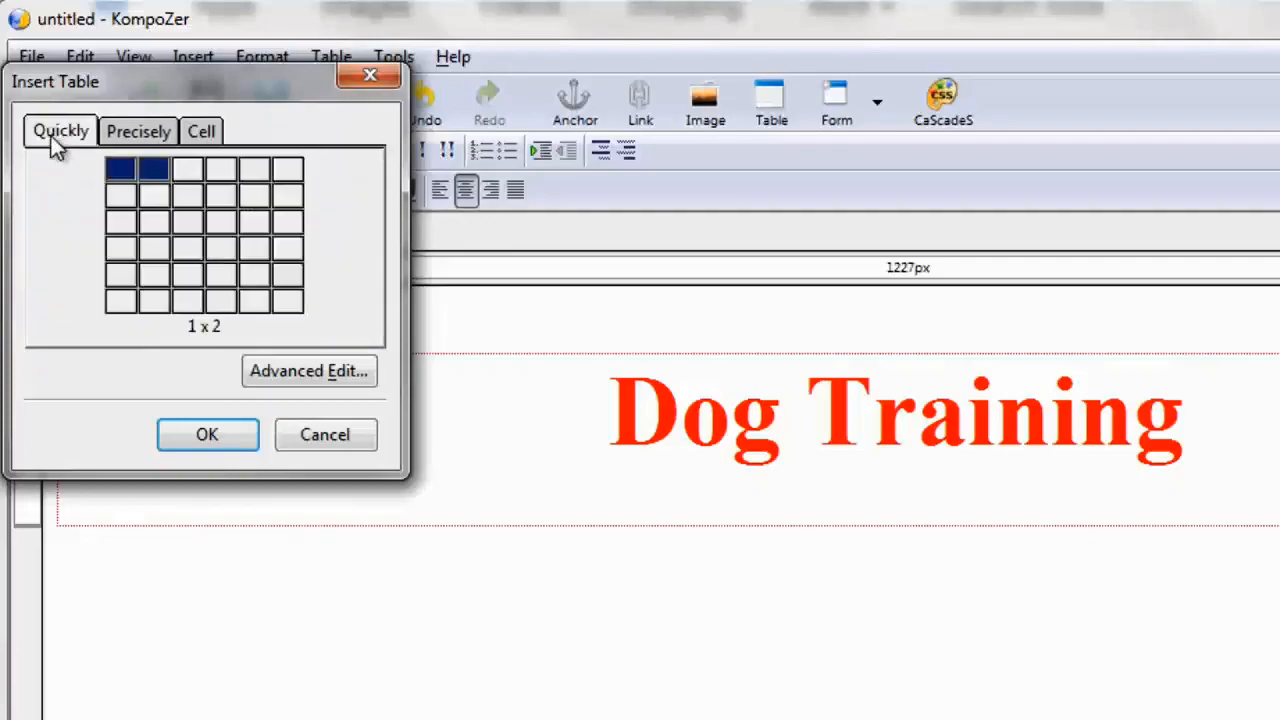
left_click(163, 190)
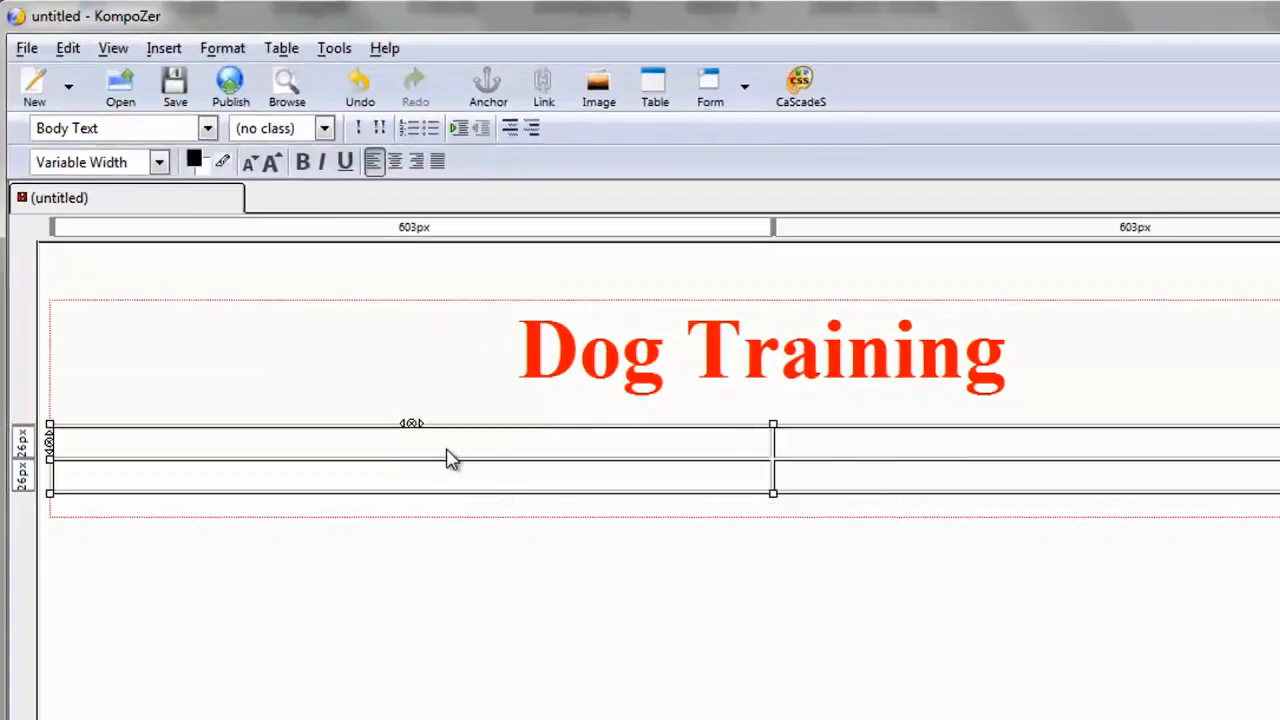
Step: Resize the table below the heading to 10 rows and 5 columns
left_click(498, 483)
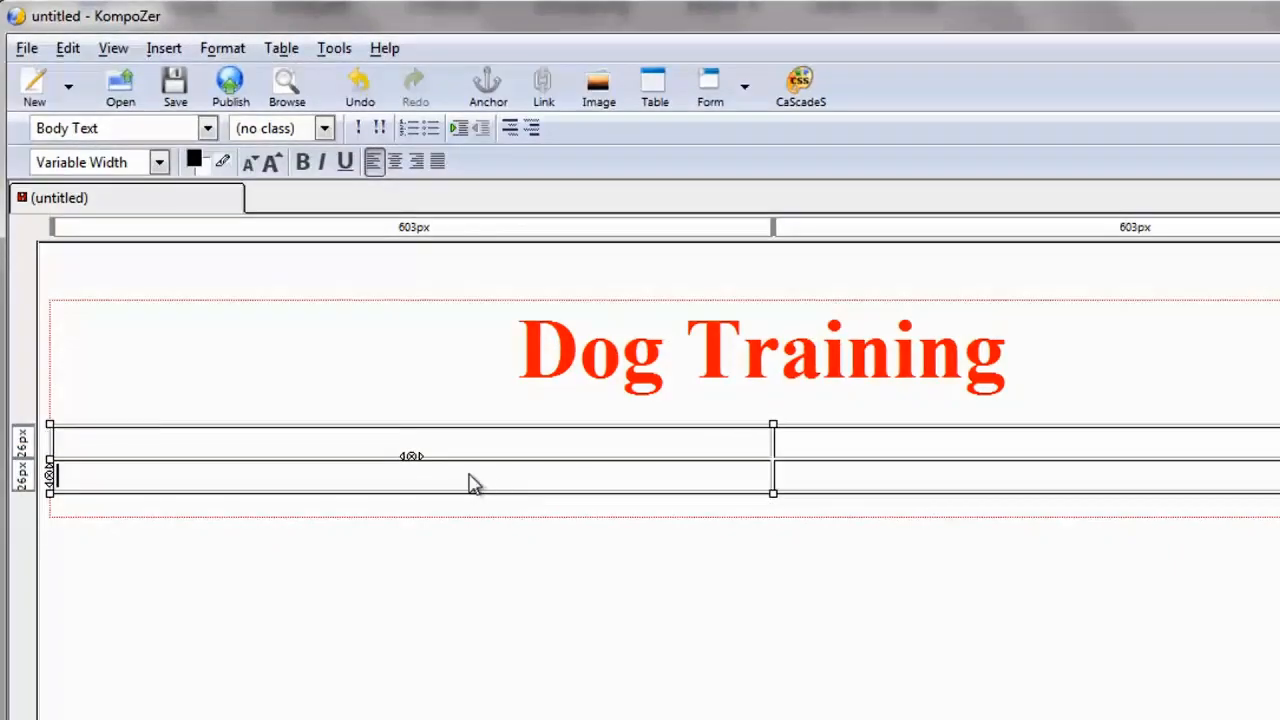
right_click(400, 484)
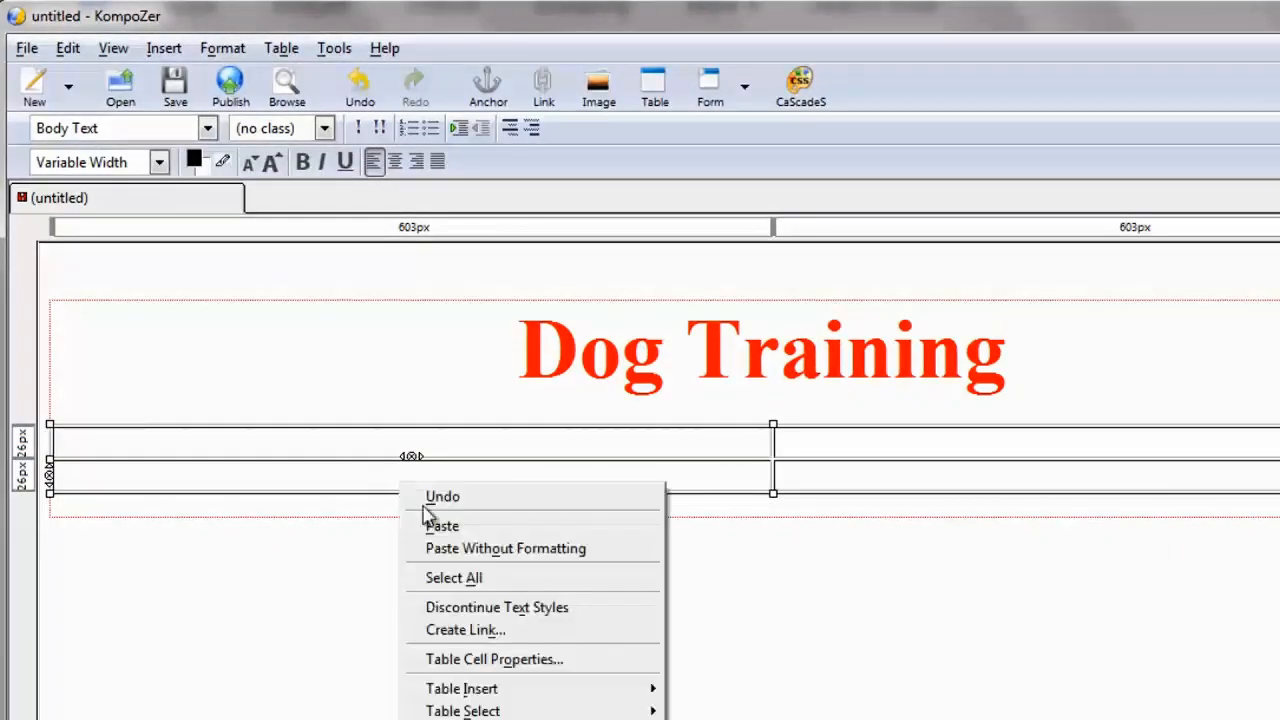
left_click(517, 660)
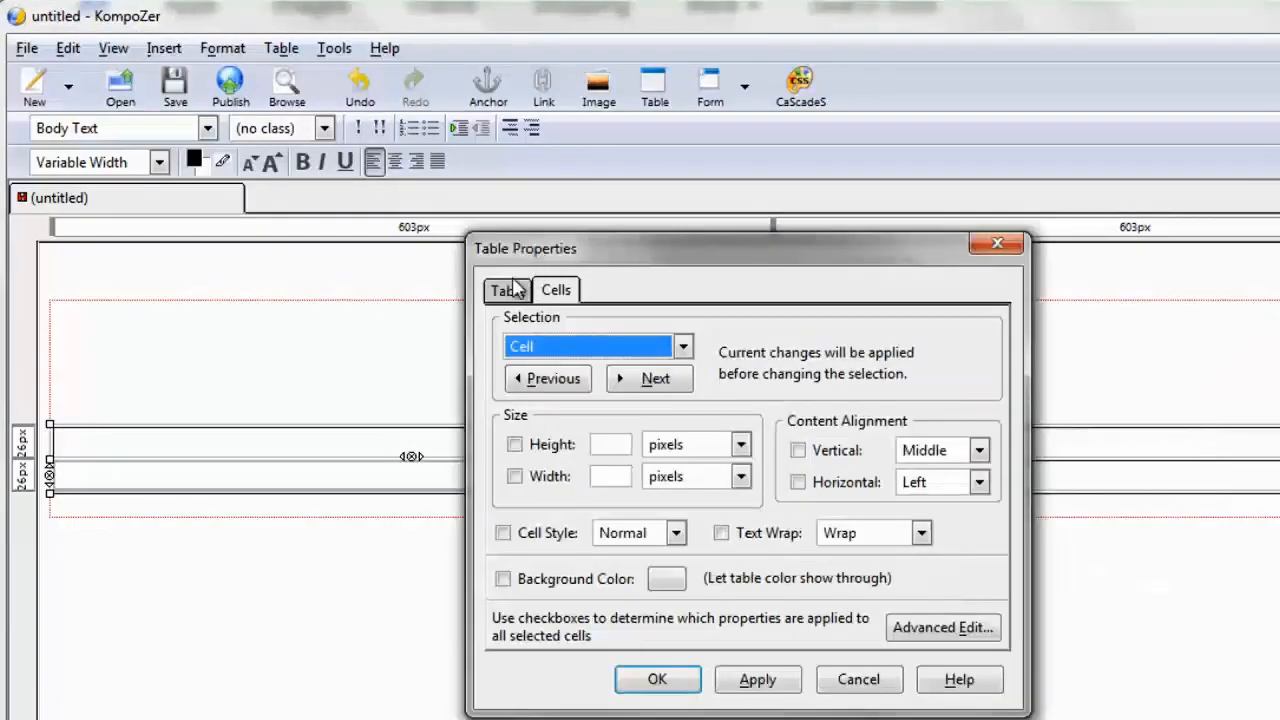
left_click(508, 290)
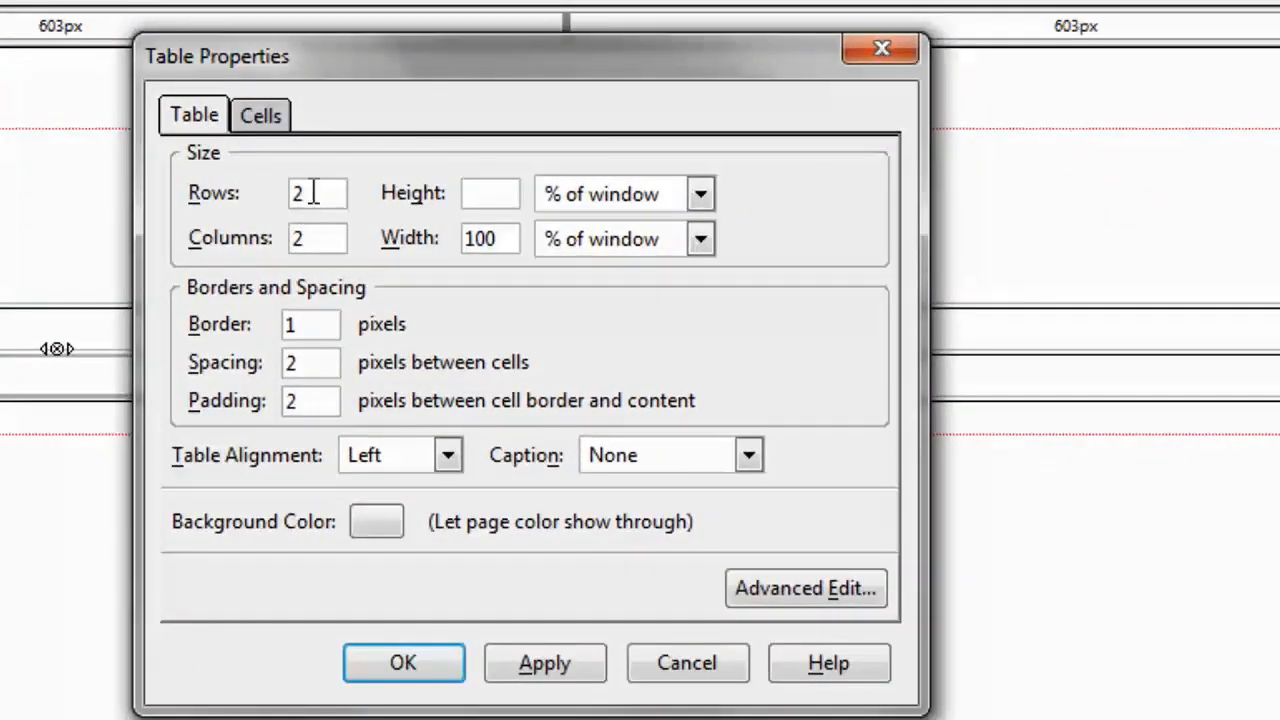
left_click_drag(313, 193, 267, 183)
type("10")
left_click_drag(317, 236, 270, 232)
type("5")
Step: Set the table's border to 0 pixels and both cell spacing and padding to 5 pixels, and apply the table properties
left_click_drag(322, 332, 279, 332)
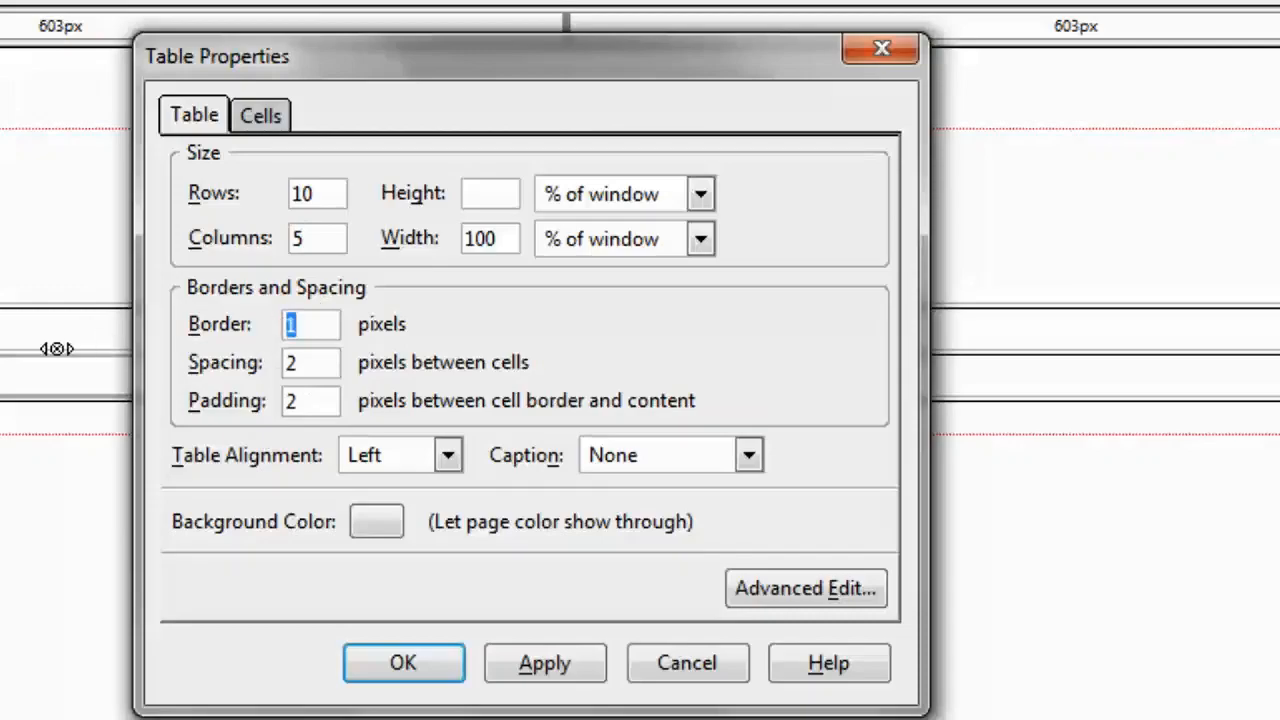
type("0")
left_click_drag(302, 362, 275, 362)
type("5")
left_click_drag(323, 401, 243, 423)
type("5")
left_click(545, 665)
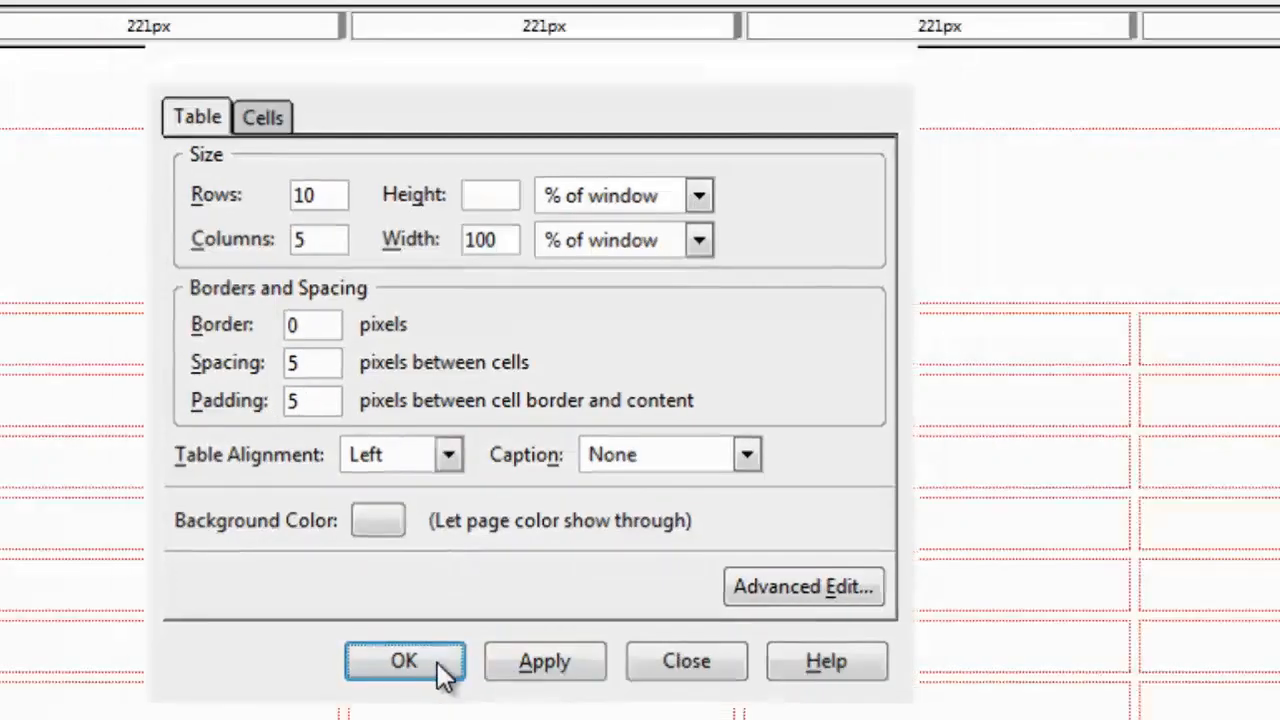
left_click(403, 663)
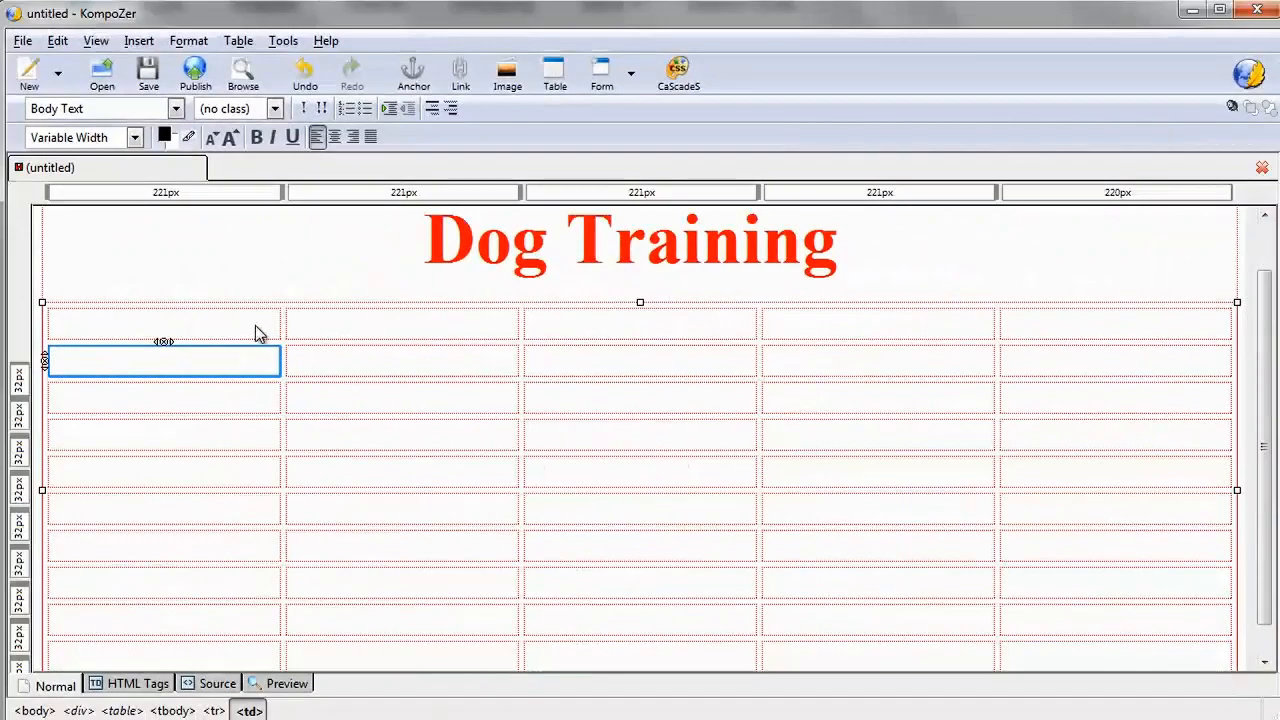
left_click(258, 326)
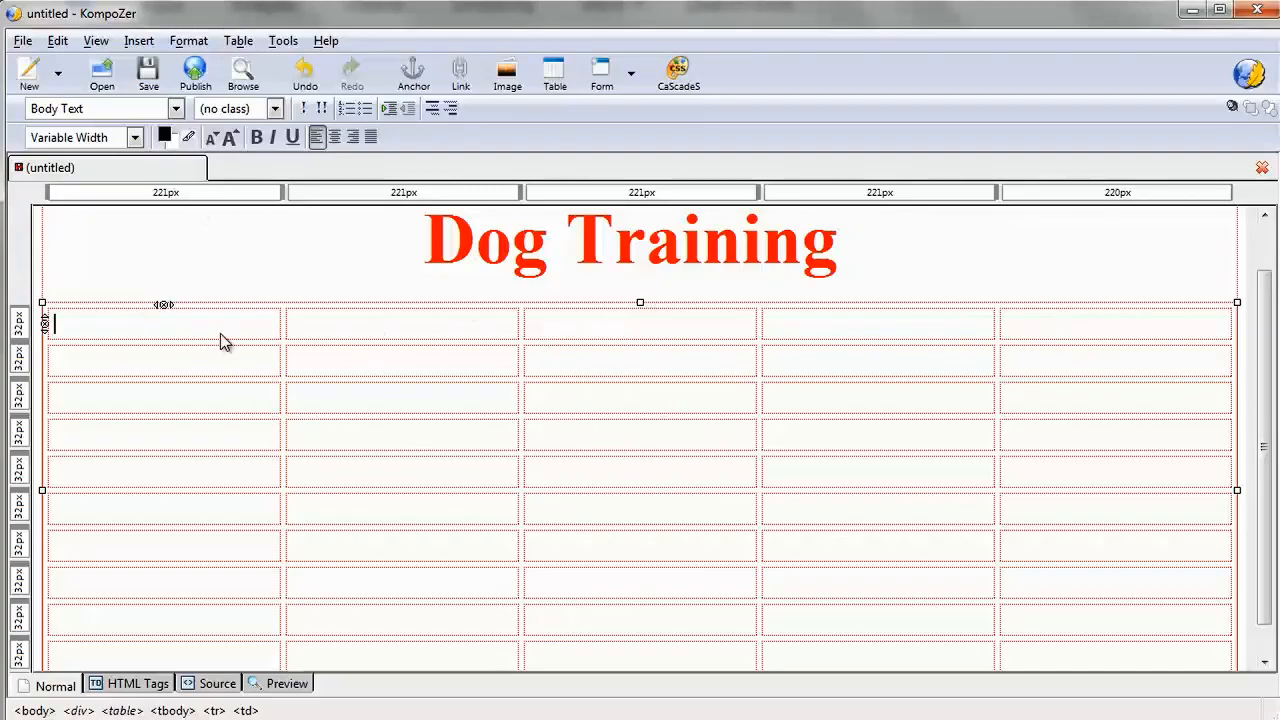
scroll(640, 280, "up", 1)
scroll(634, 298, "down", 2)
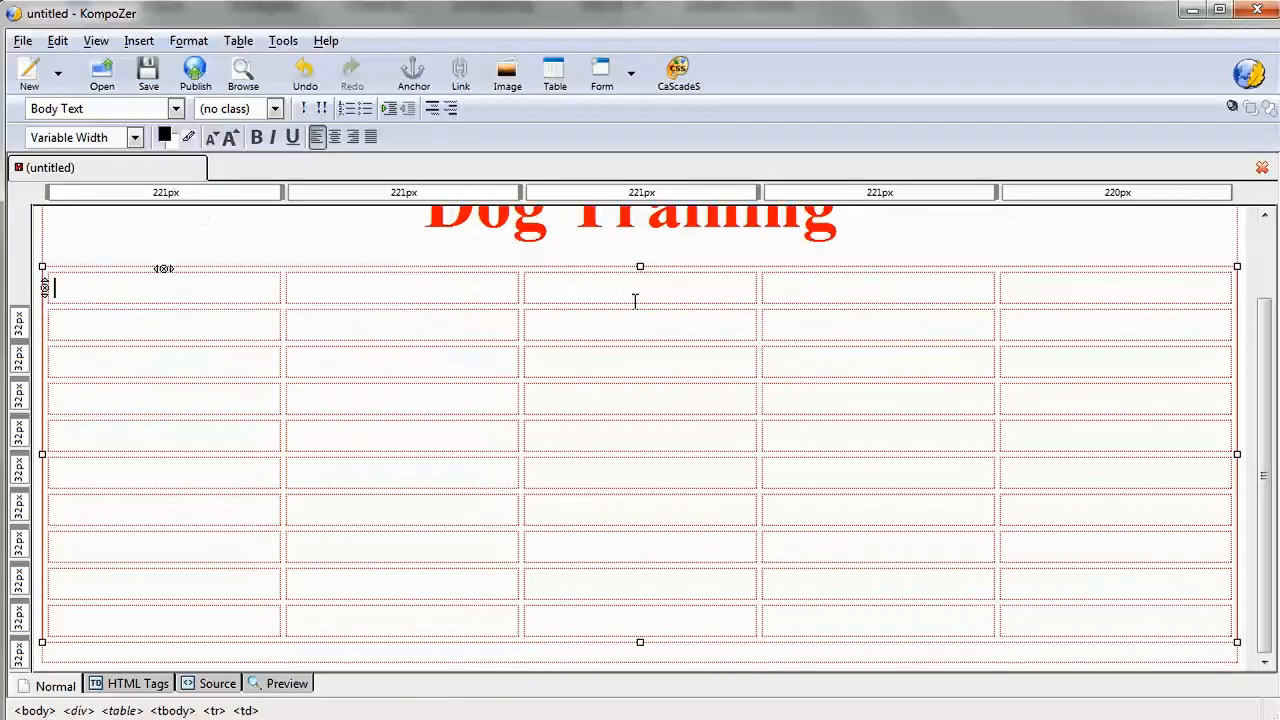
scroll(634, 300, "up", 2)
left_click_drag(397, 300, 966, 277)
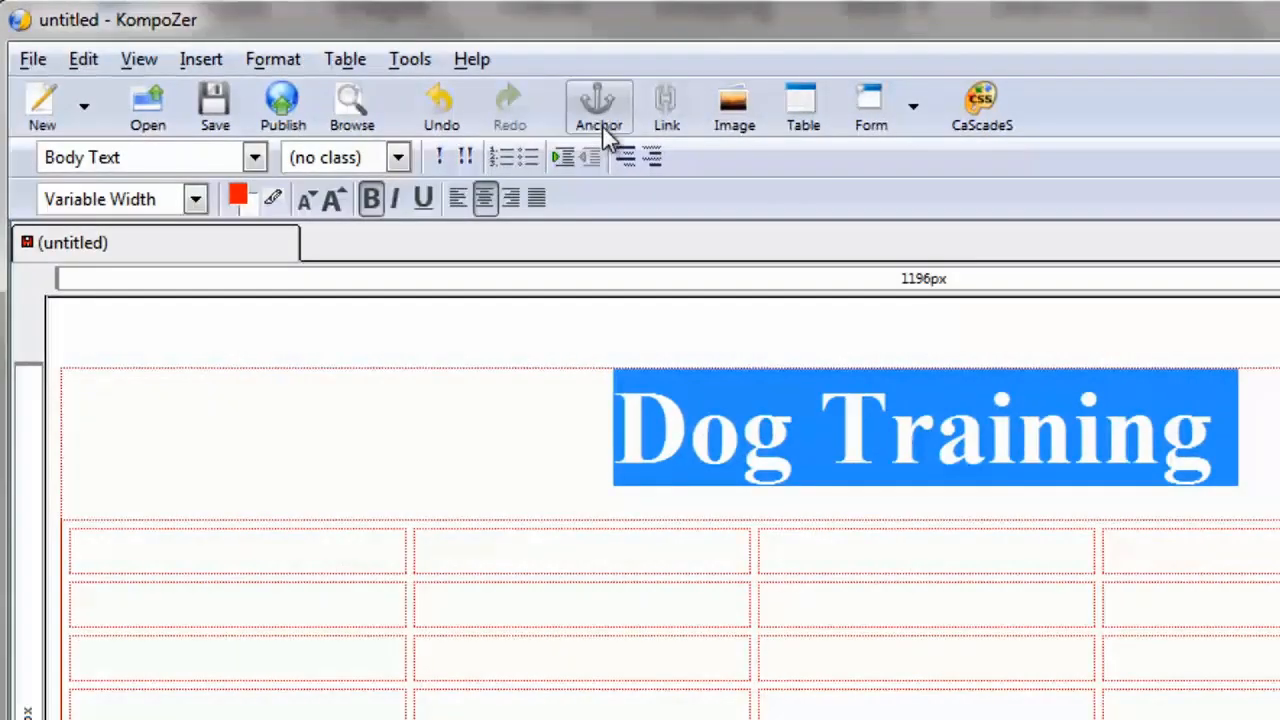
left_click(653, 128)
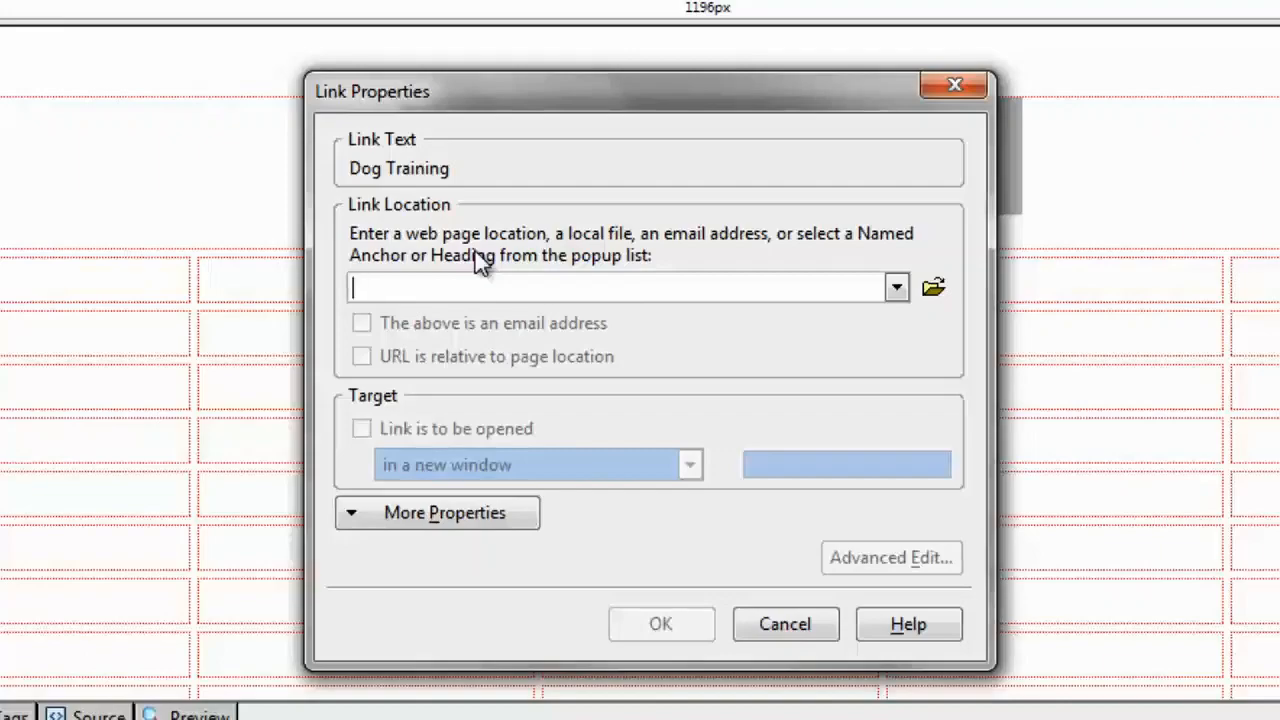
type("http://www.google.com")
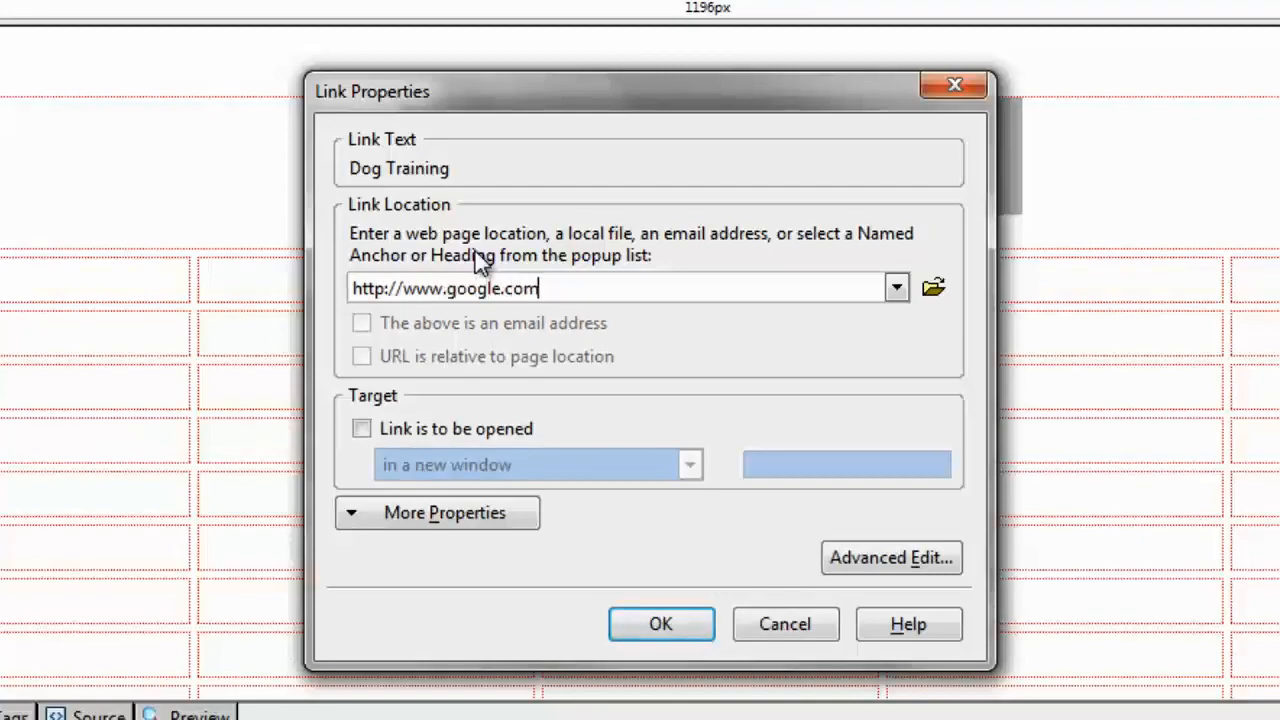
left_click(421, 431)
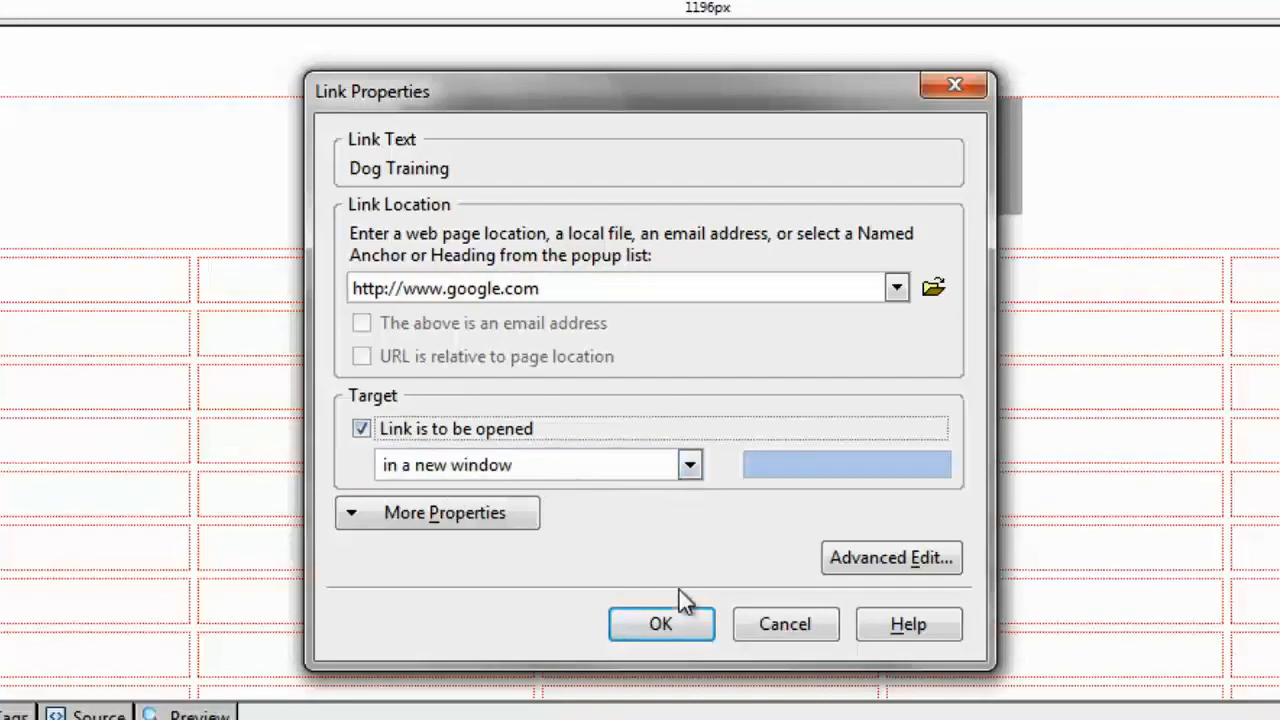
left_click(660, 628)
left_click(674, 160)
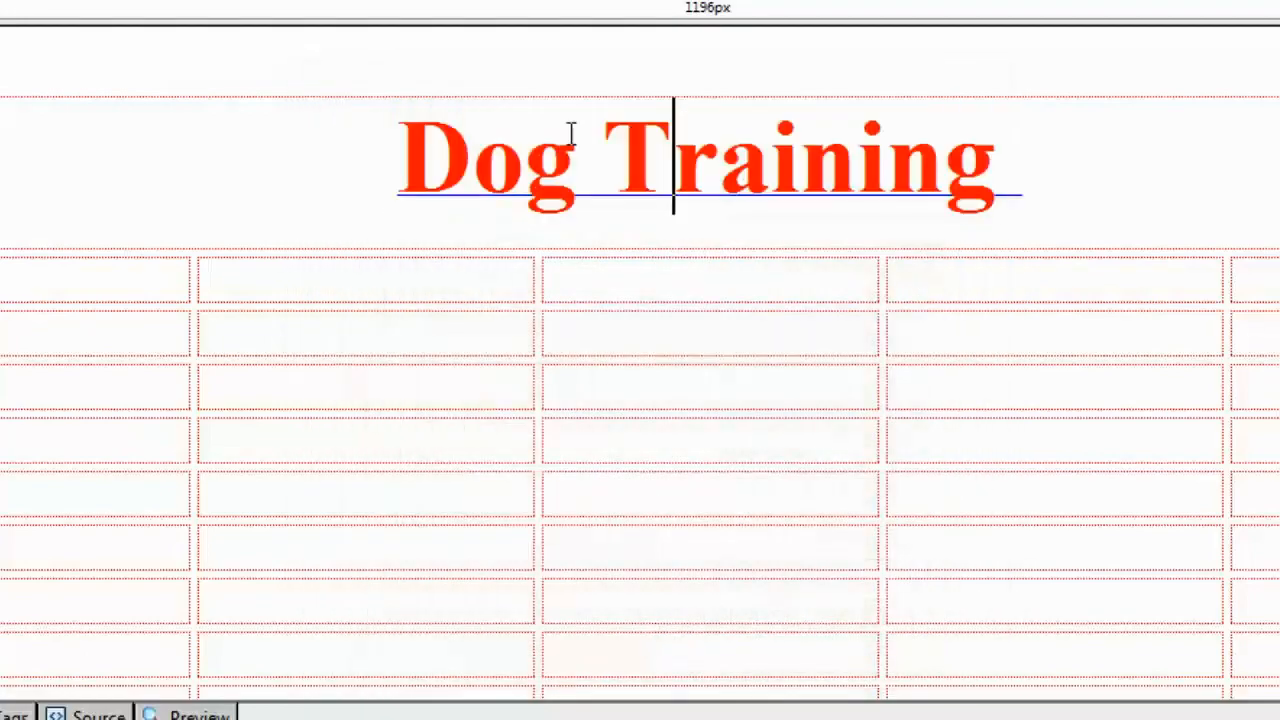
mouse_move(533, 162)
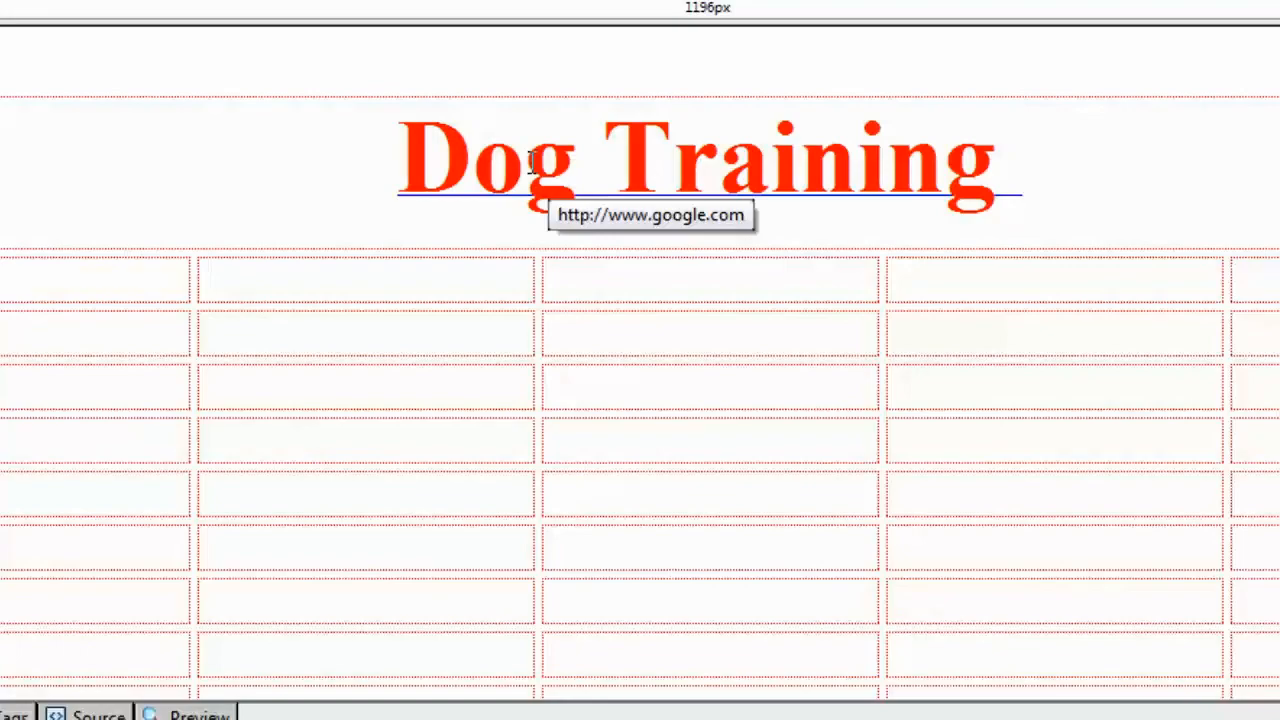
triple_click(1070, 180)
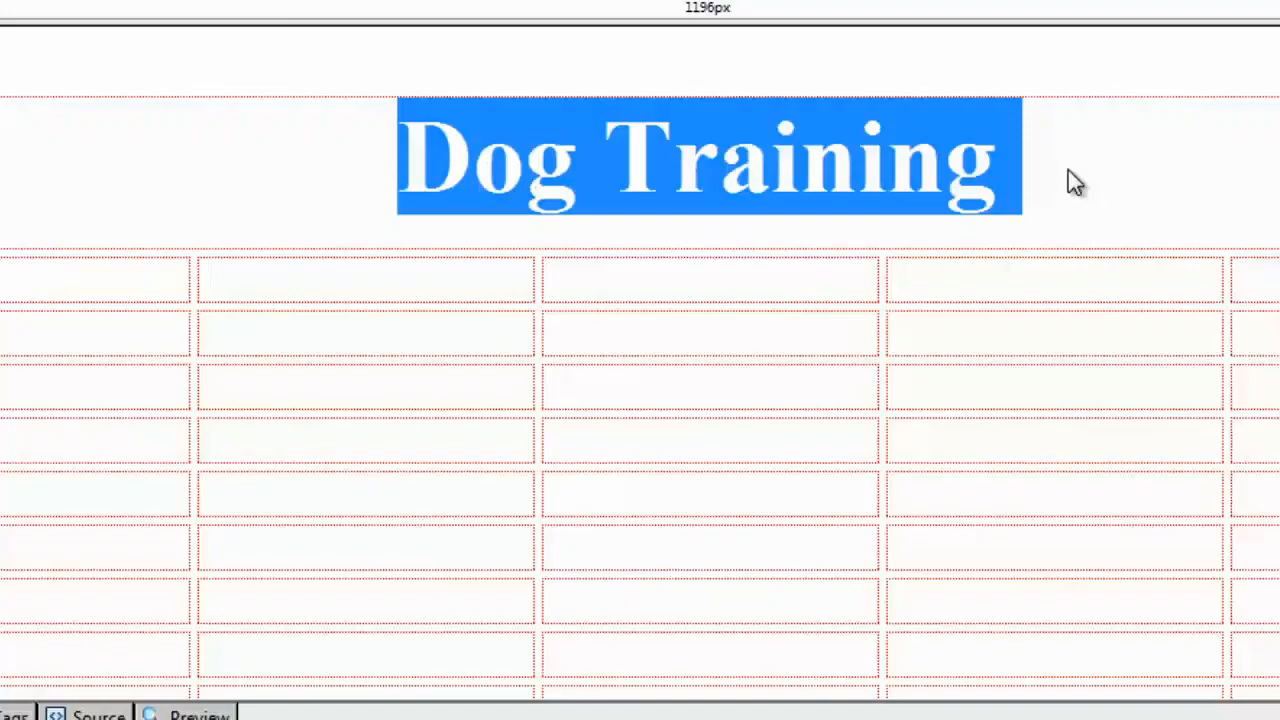
left_click(1028, 168)
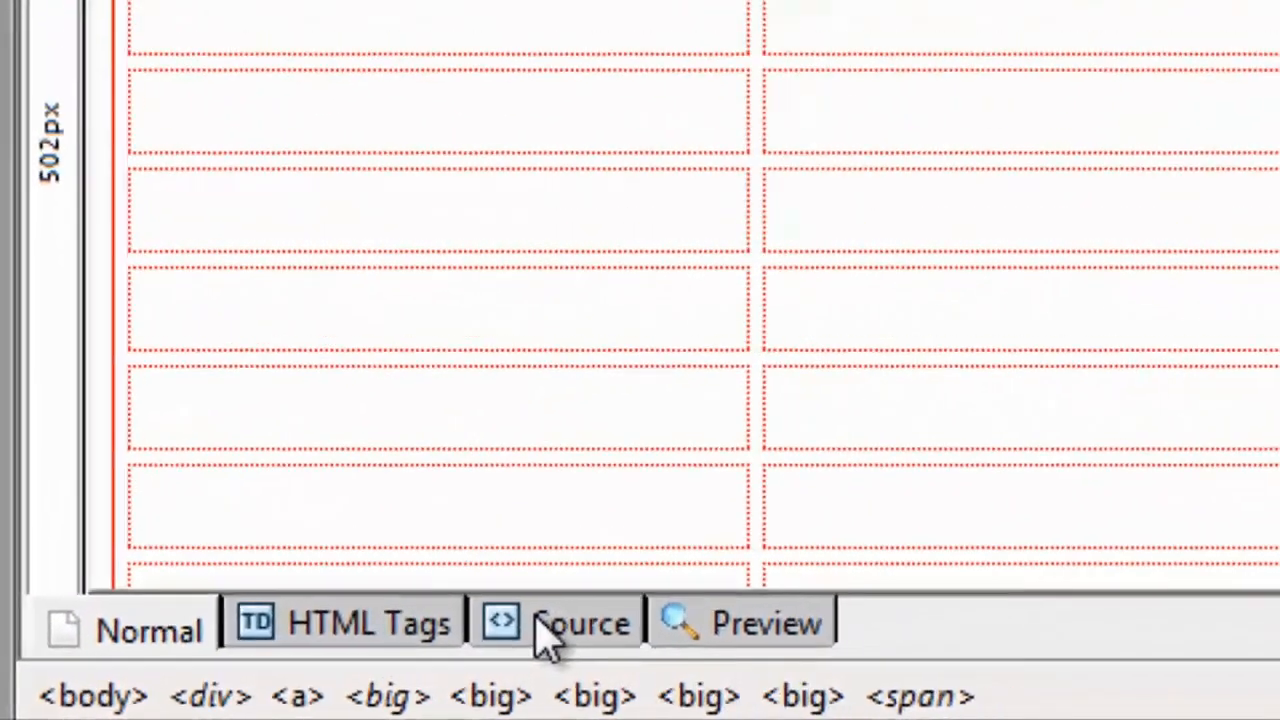
Step: Examine the page's HTML source for the linked heading and the table markup, and return to the normal editing view
left_click(650, 615)
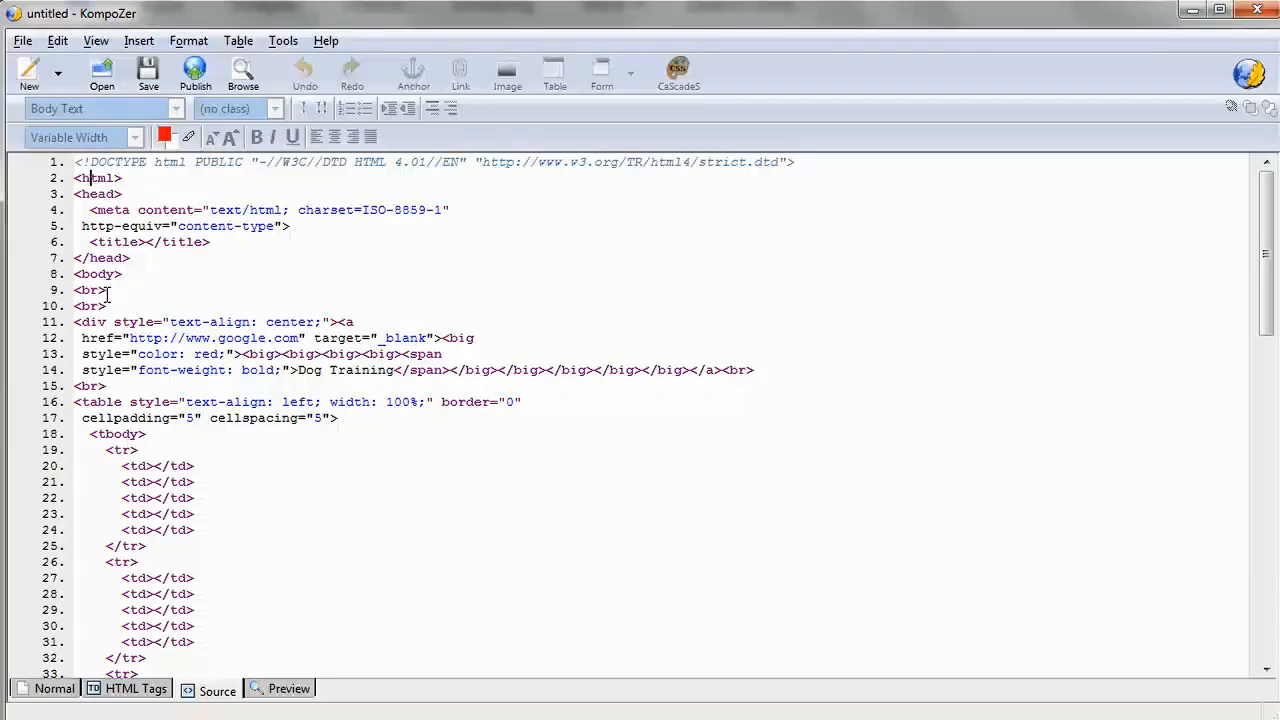
scroll(165, 460, "down", 15)
scroll(163, 458, "up", 17)
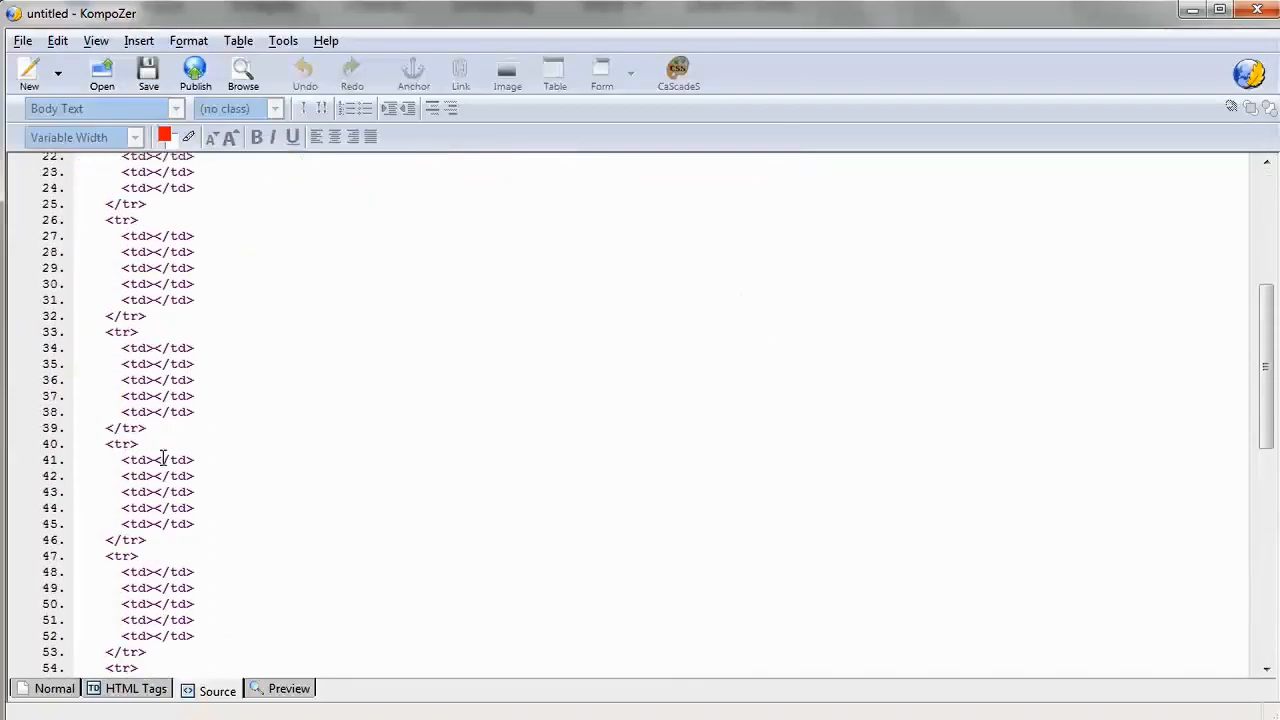
scroll(206, 557, "down", 9)
scroll(226, 470, "down", 9)
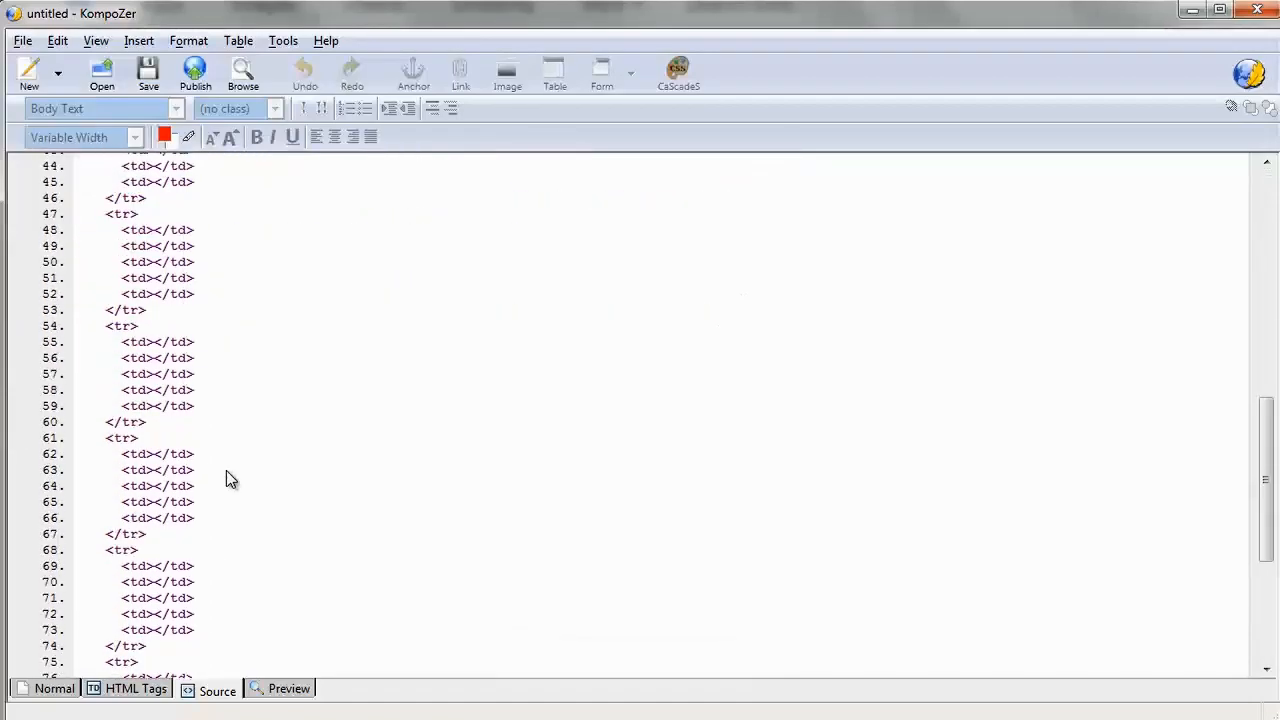
scroll(226, 470, "up", 14)
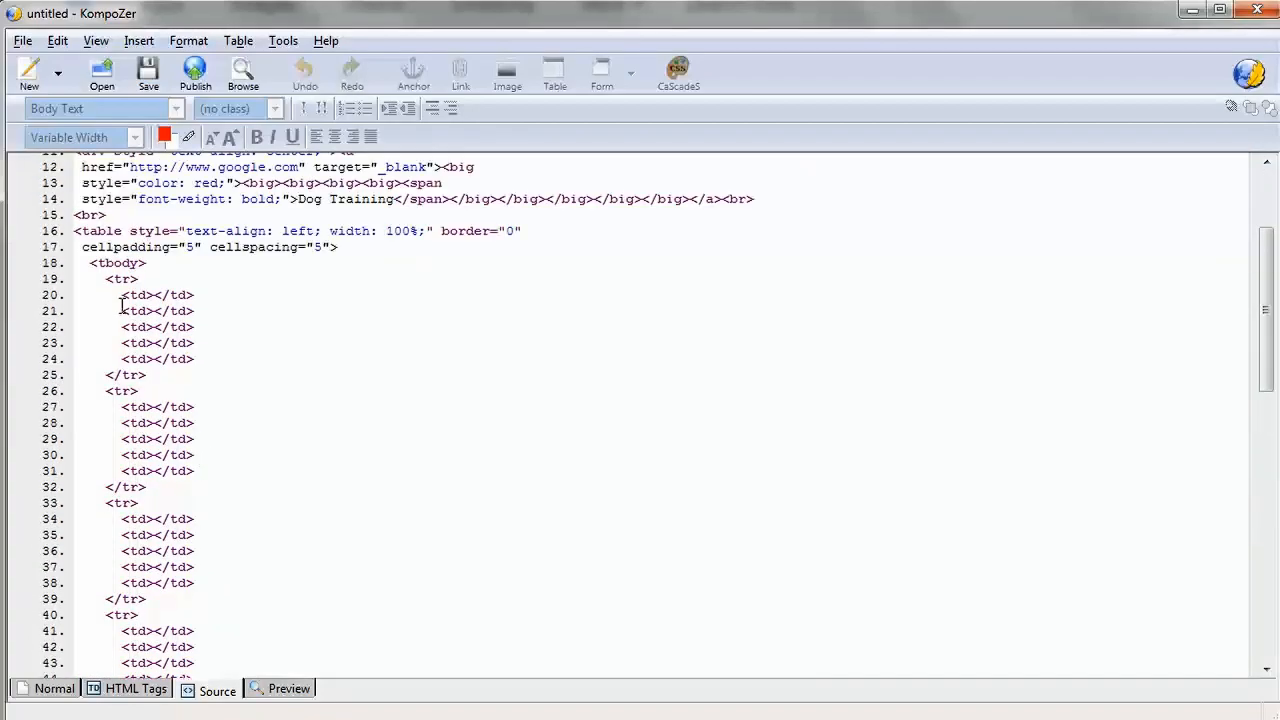
left_click_drag(90, 230, 138, 231)
scroll(138, 231, "up", 3)
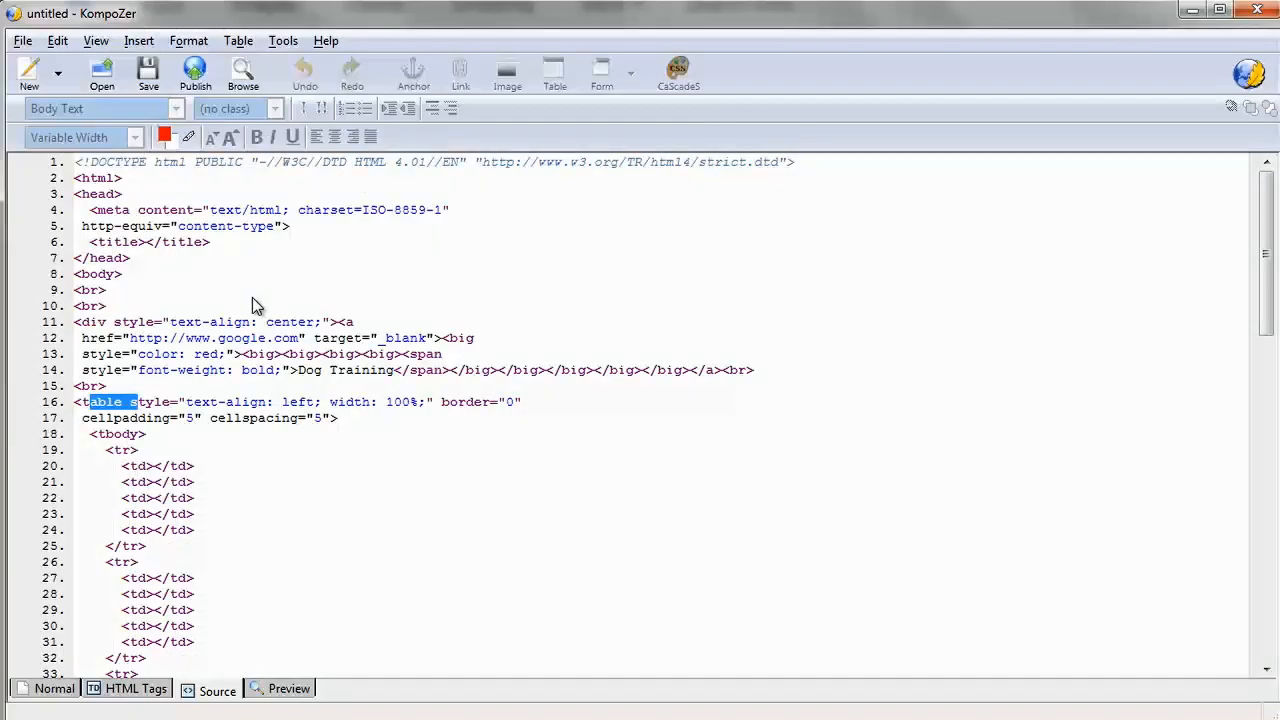
scroll(252, 305, "down", 1)
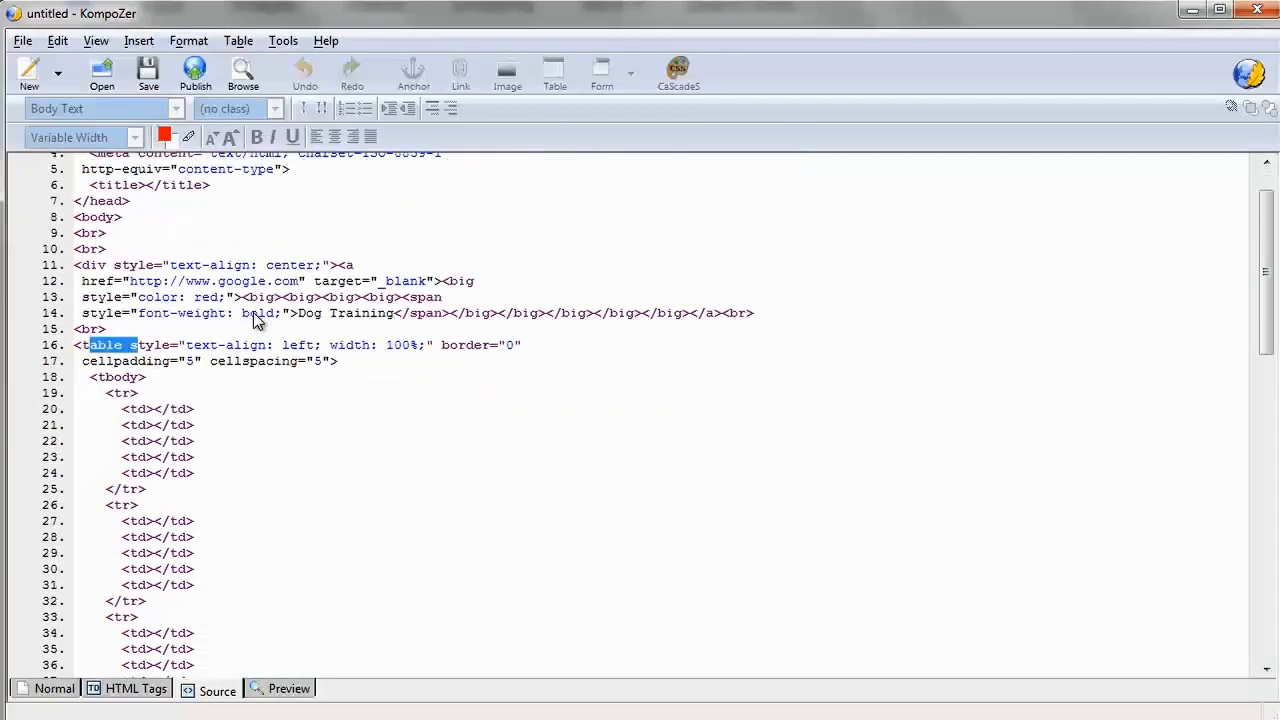
left_click(81, 344)
double_click(114, 344)
left_click_drag(339, 265, 449, 312)
left_click(445, 311)
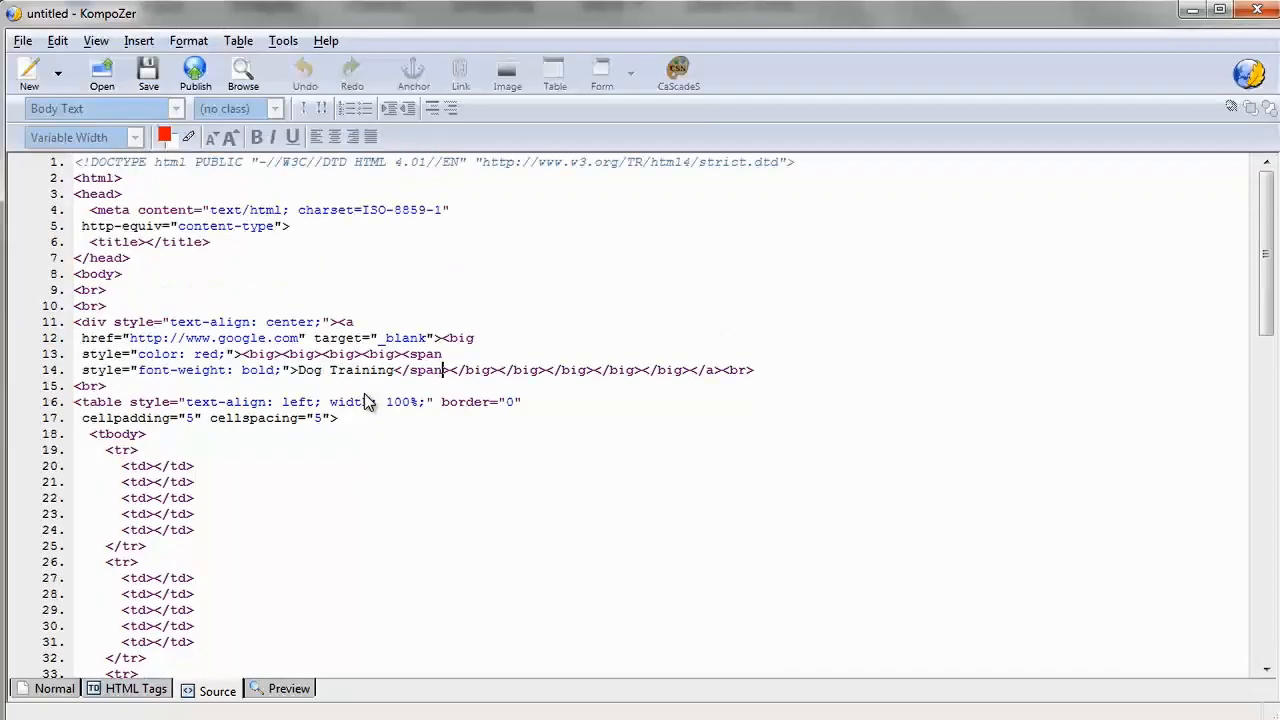
left_click(55, 688)
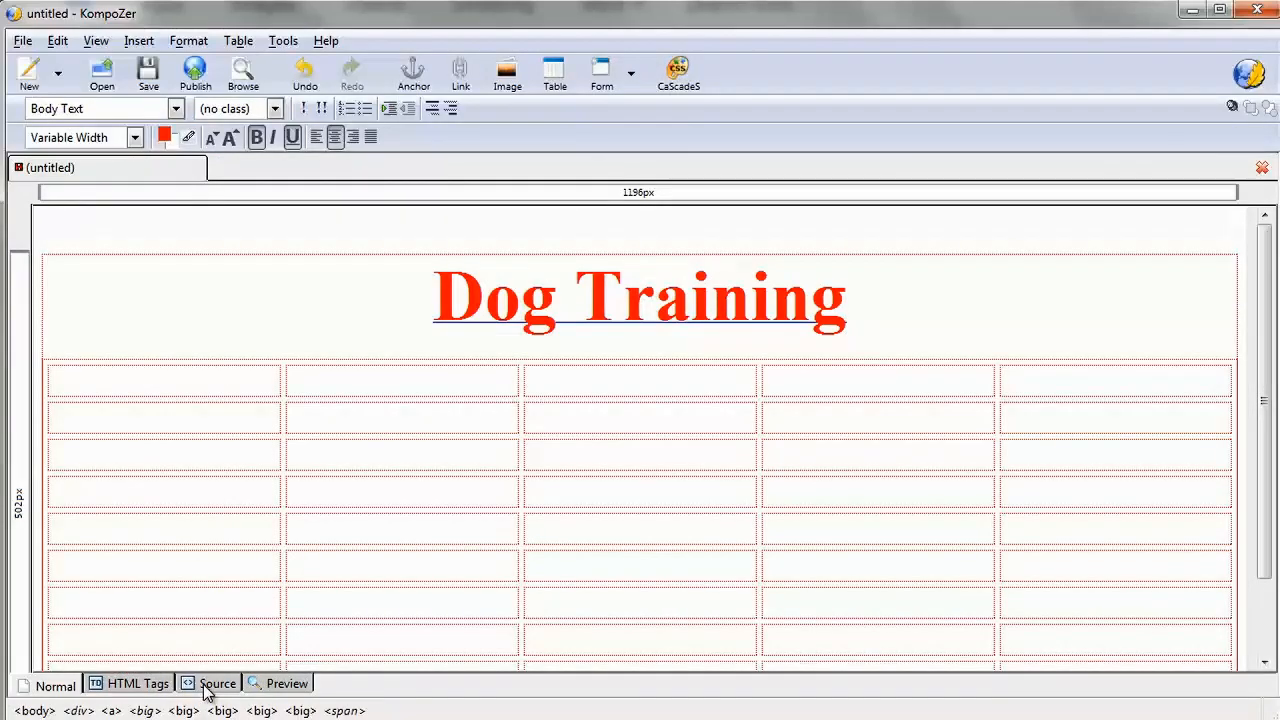
Step: Add a new line below the heading and choose the "bigstock-The-Power" picture from Royalty Free Images as a new image without alternate text
scroll(520, 545, "down", 2)
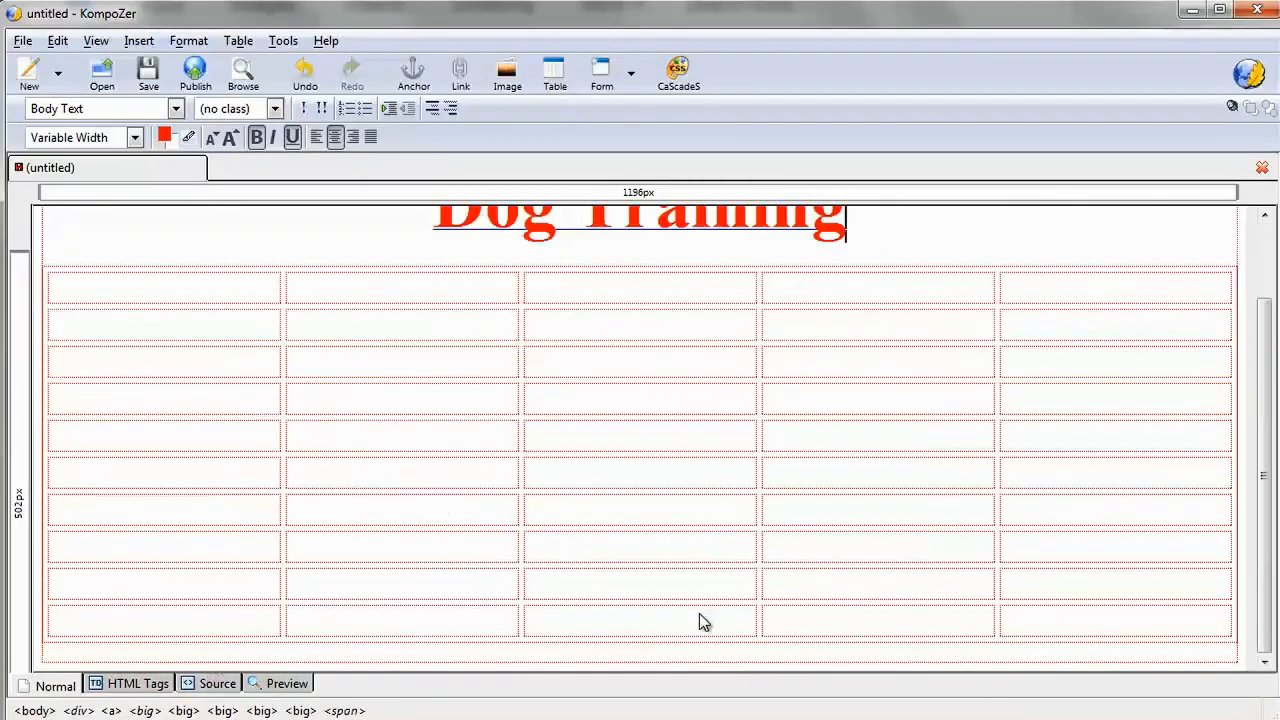
scroll(830, 380, "up", 2)
key("Return")
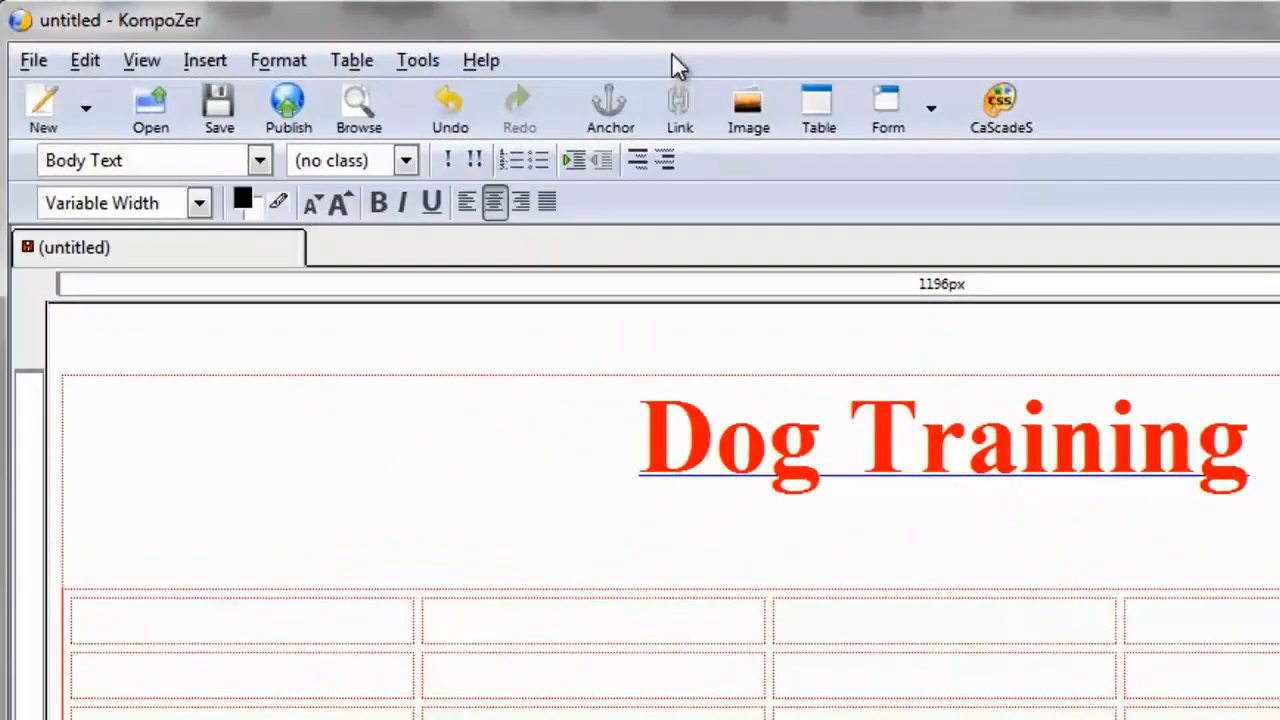
left_click(741, 122)
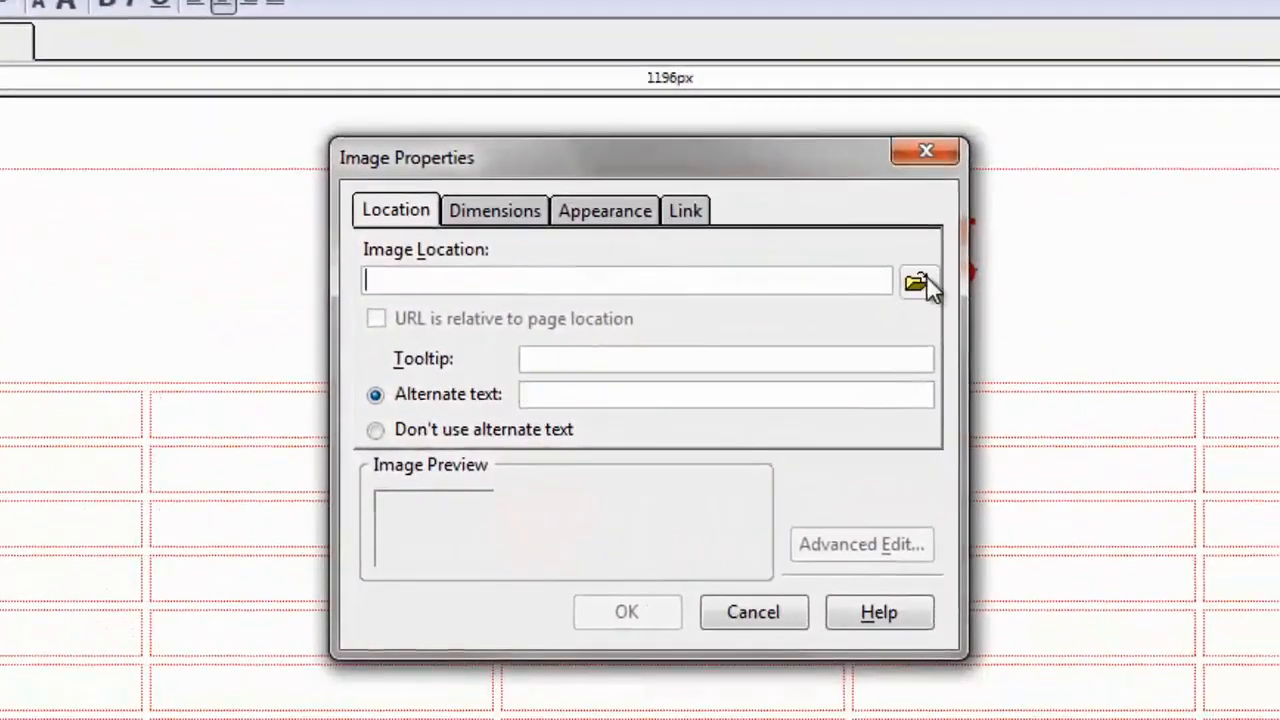
left_click(510, 431)
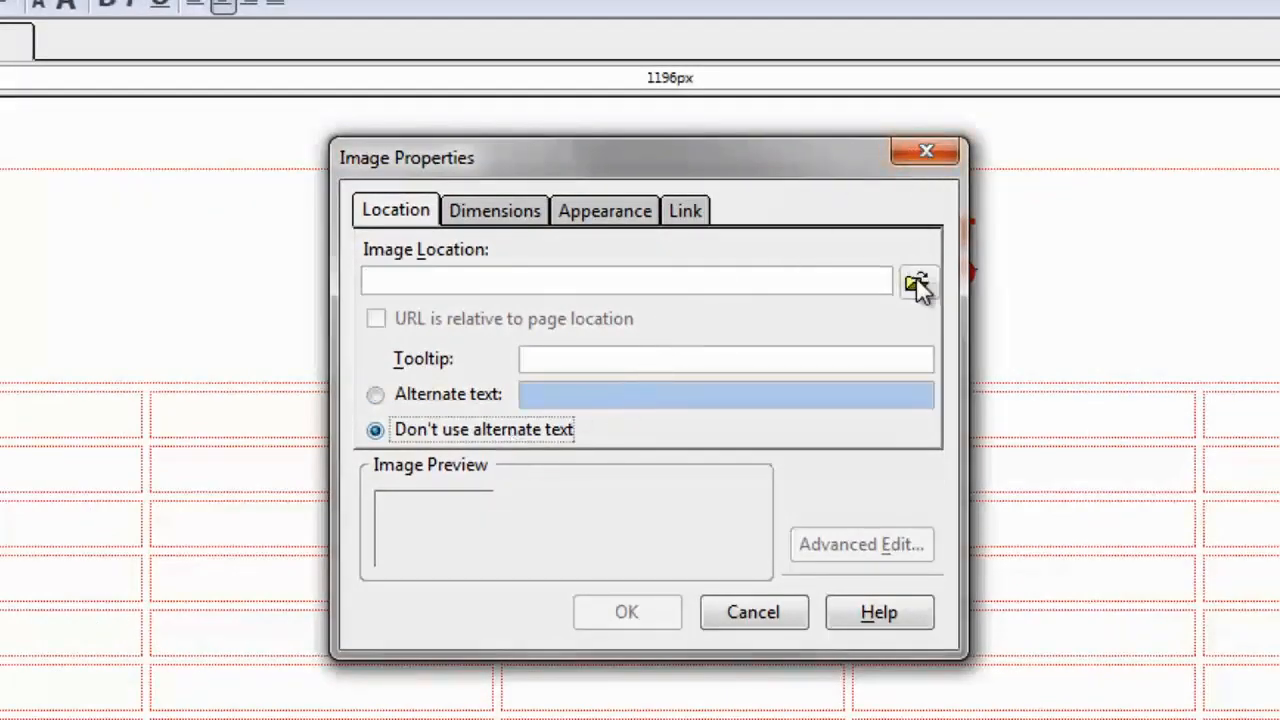
left_click(525, 280)
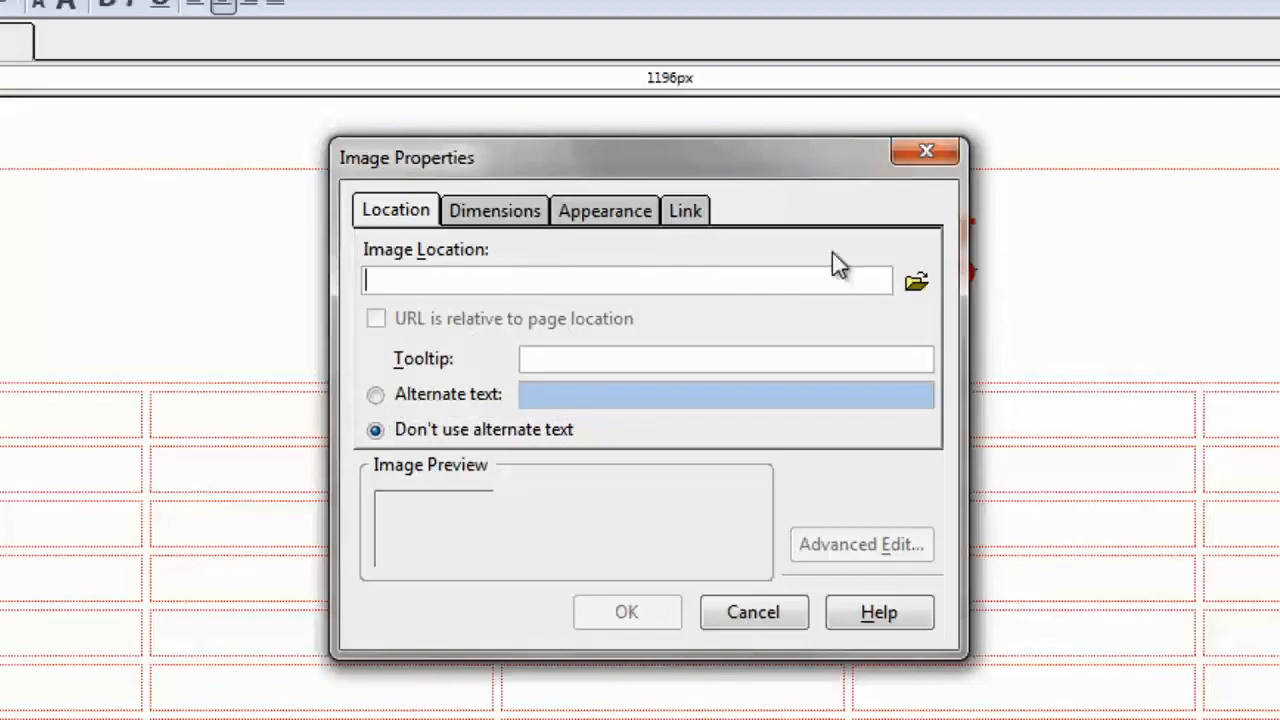
left_click(918, 284)
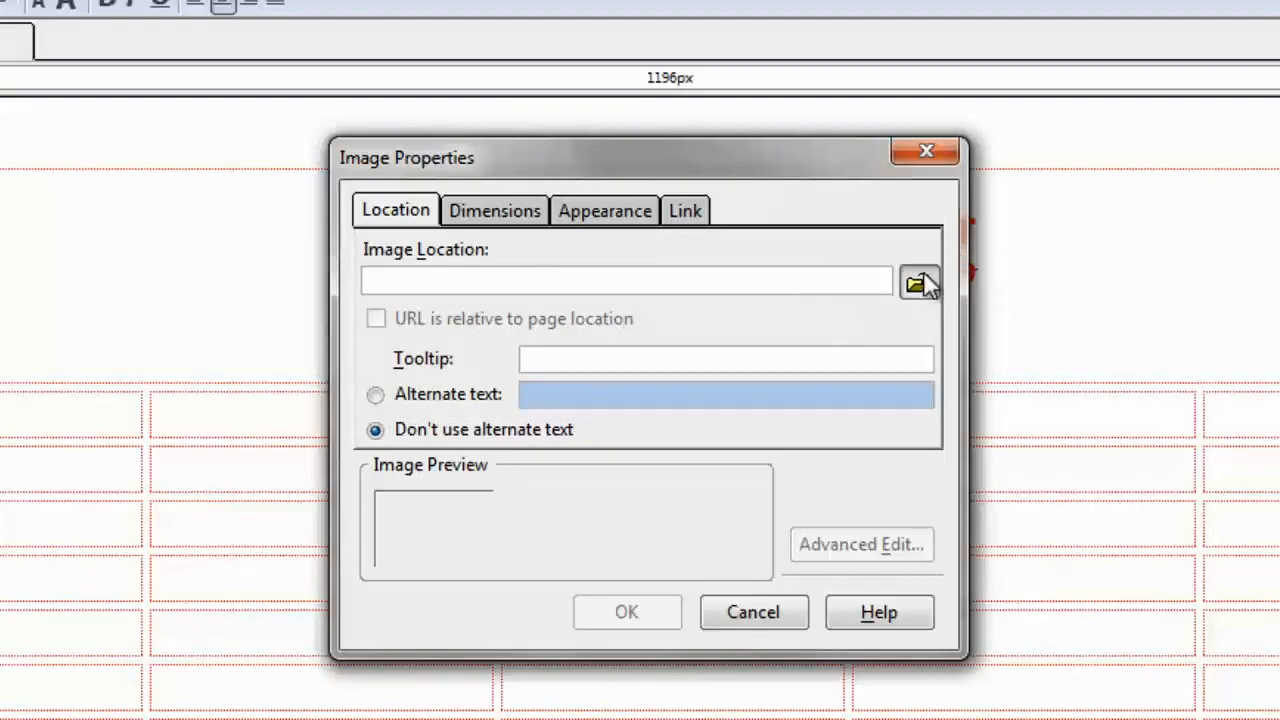
key("Escape")
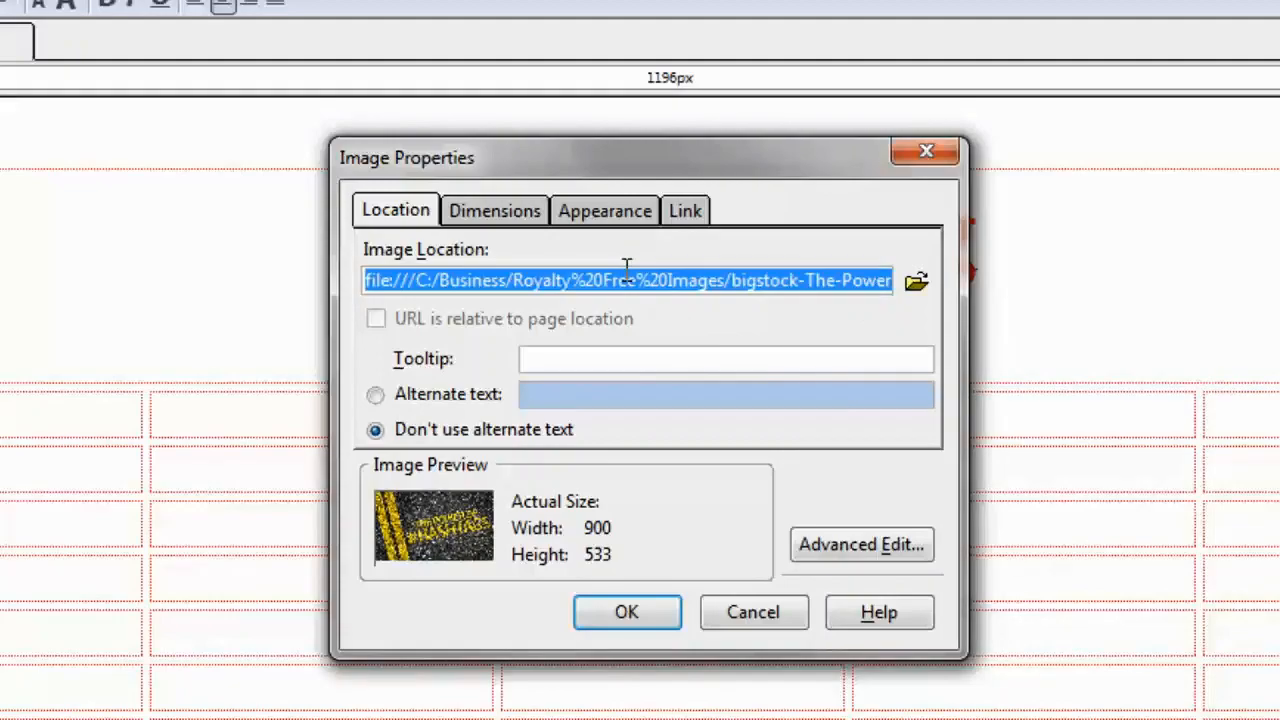
Step: Remove the folder path from the image location, leaving only bigstock-The-Power-Of-Hashtags-written--75606013.jpg, and insert the image below the heading
left_click(752, 290)
left_click_drag(800, 281, 286, 303)
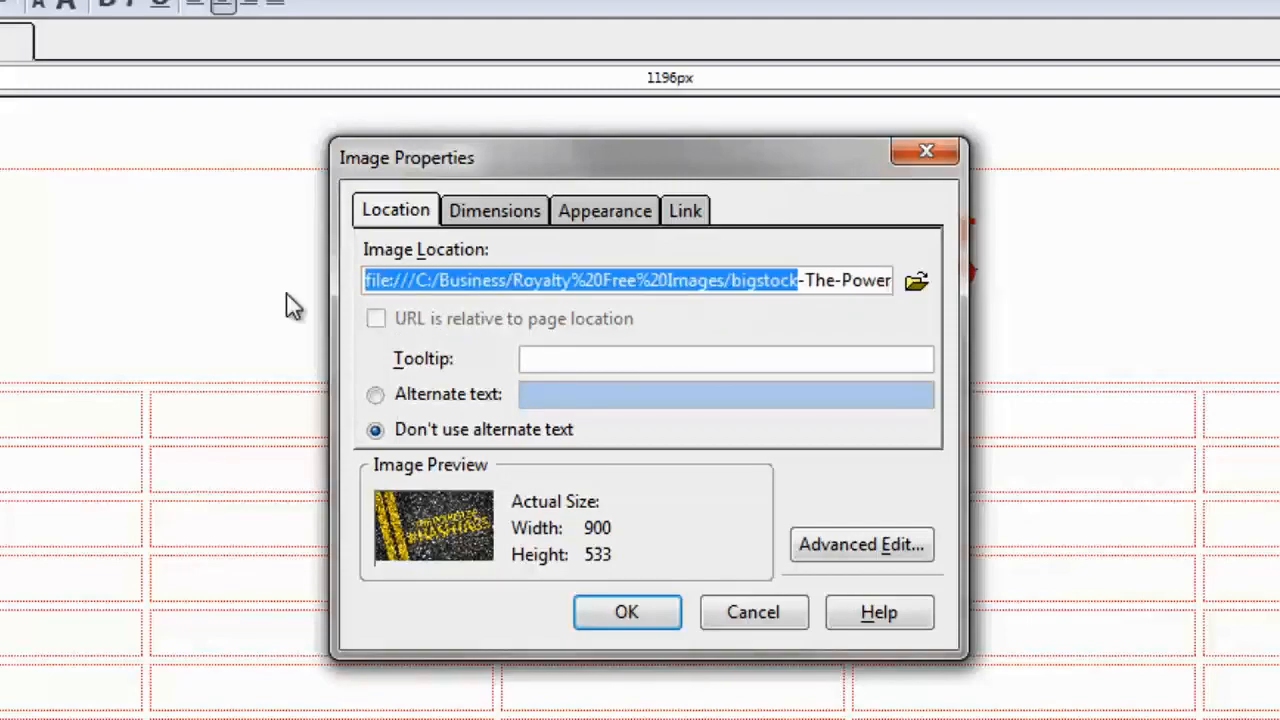
left_click(471, 279)
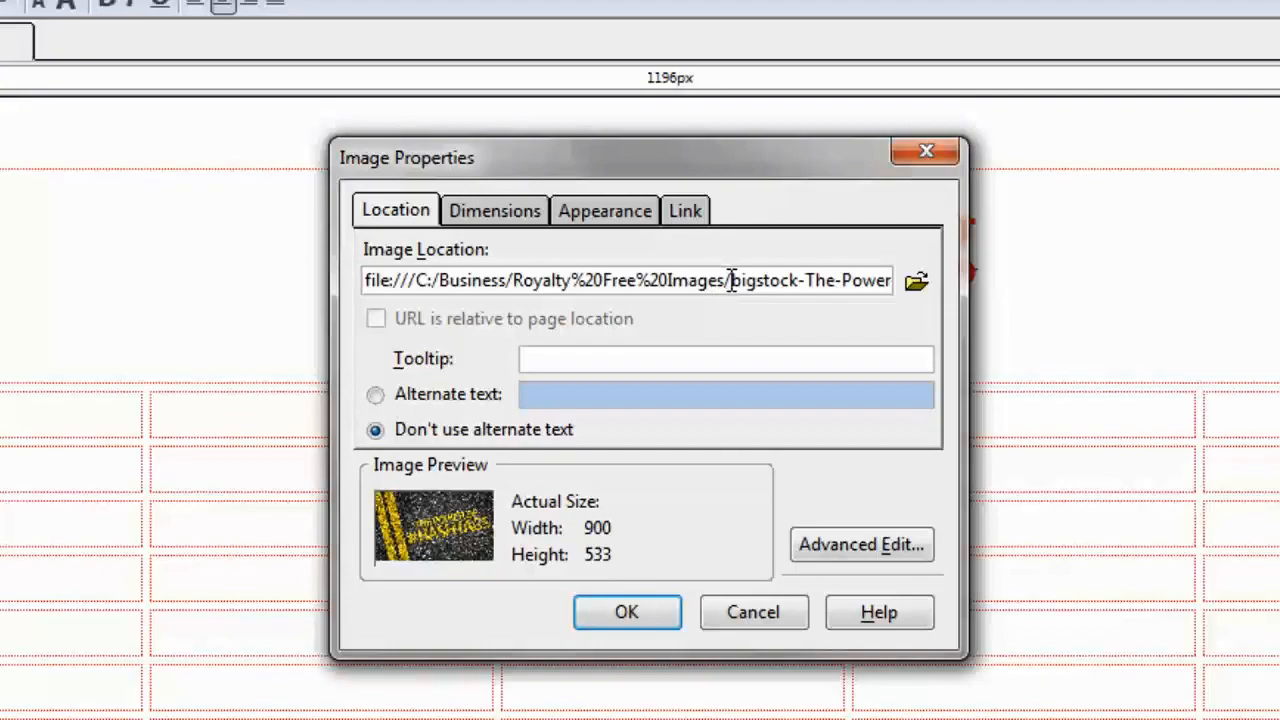
left_click_drag(731, 283, 223, 304)
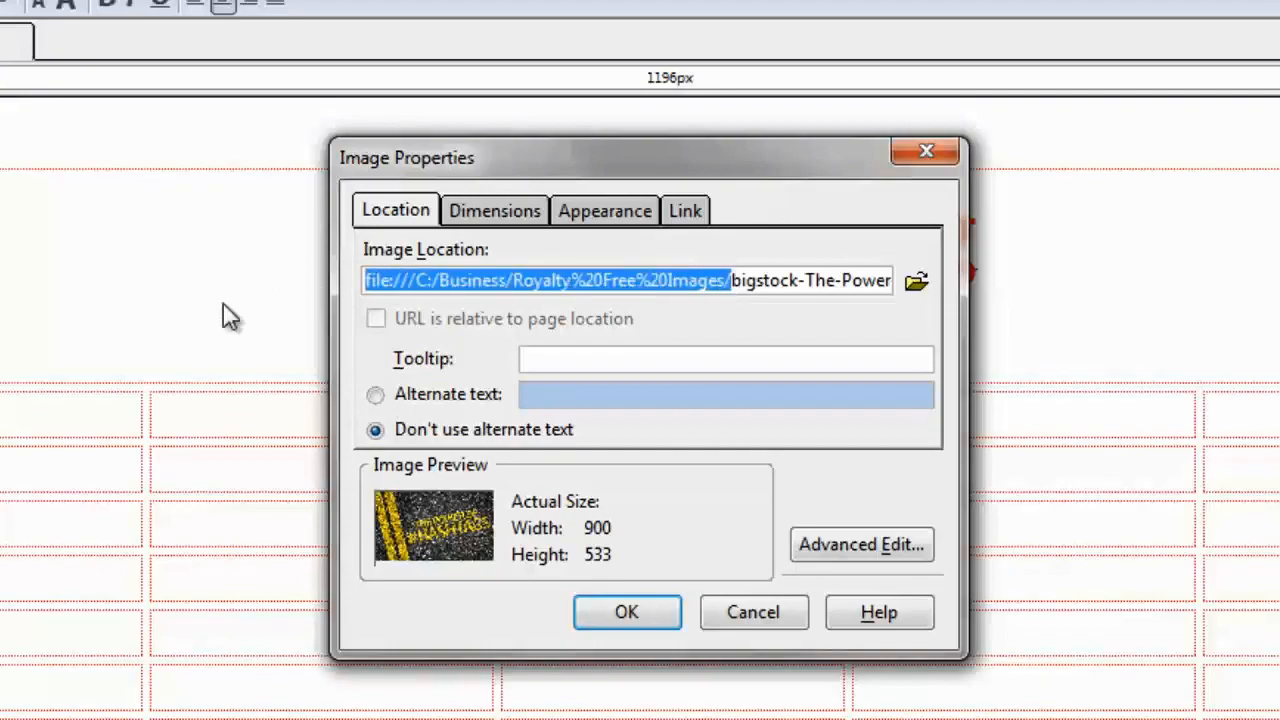
key("Delete")
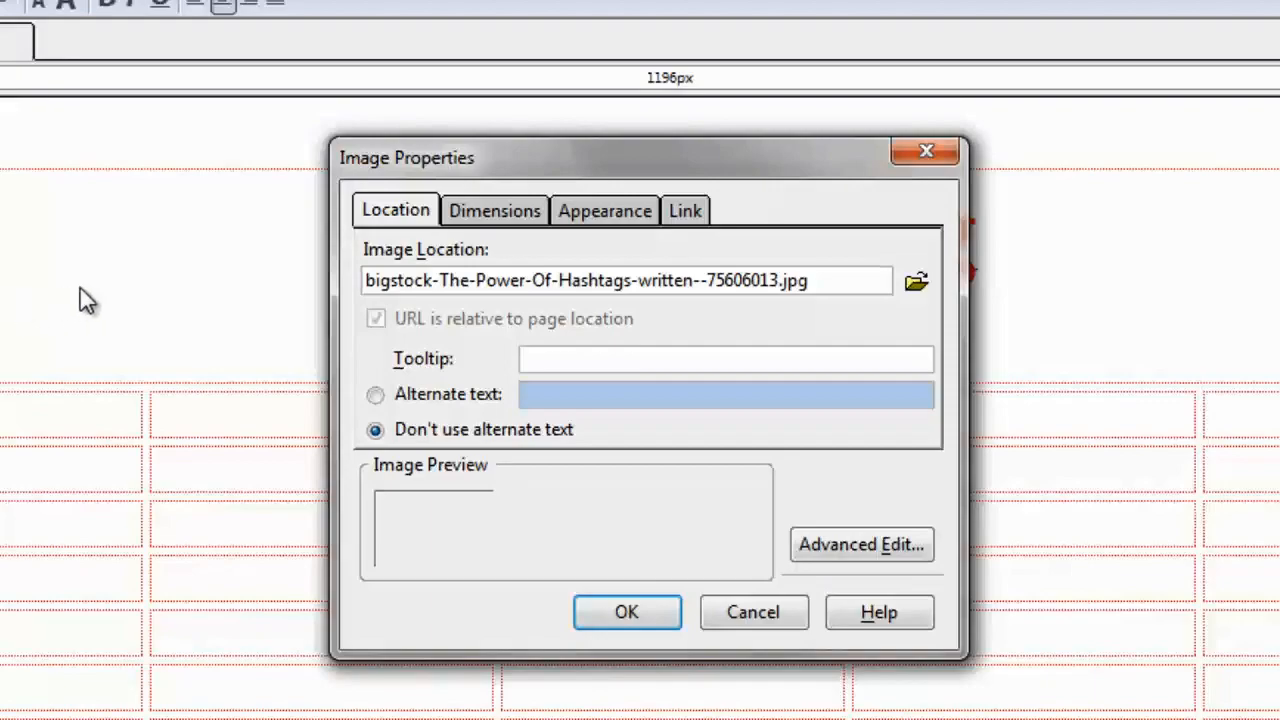
left_click(585, 612)
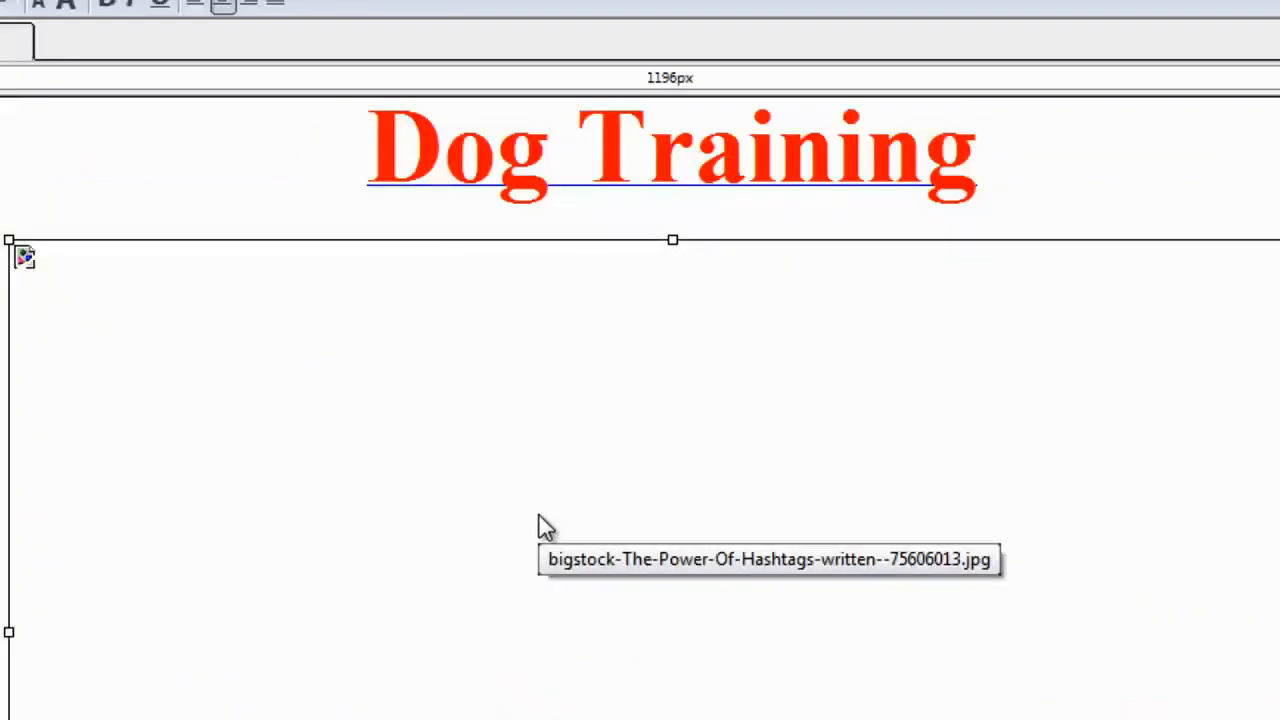
Step: Replace the source of the image below the heading with the "bigstock-Woolly-Ma" mammoth picture from Royalty Free Images, and deselect the image
double_click(515, 483)
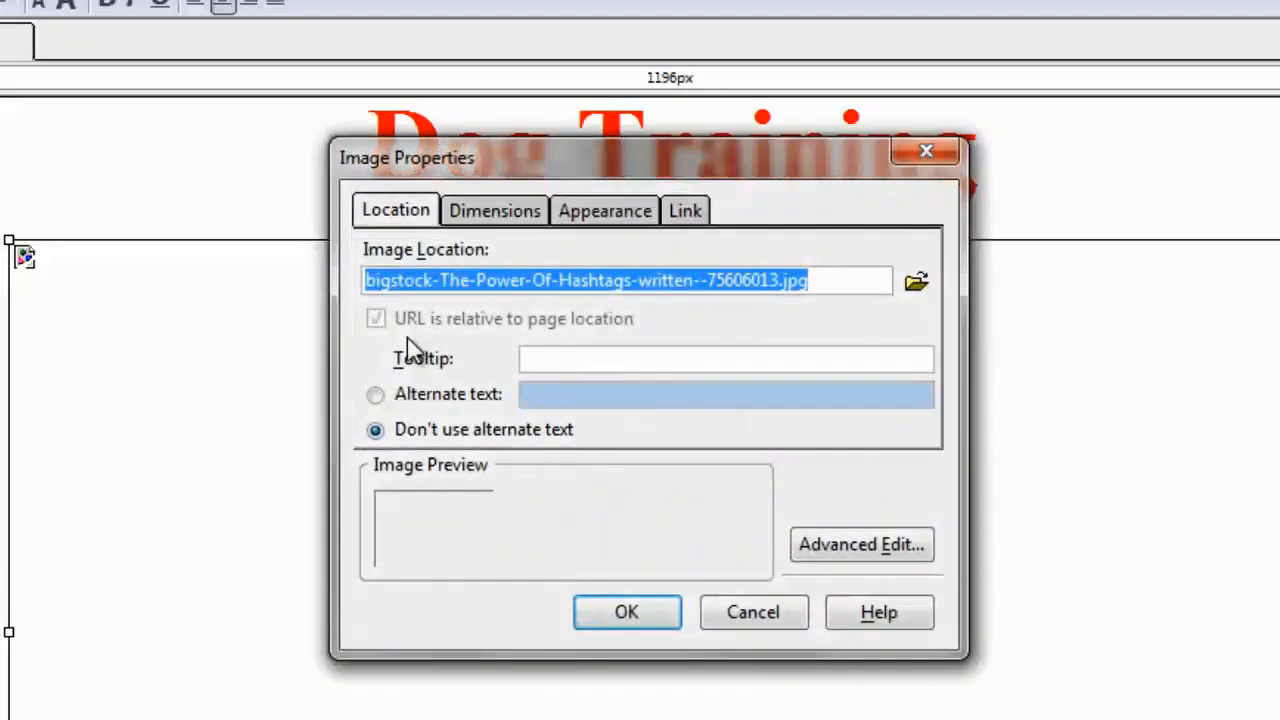
left_click(916, 282)
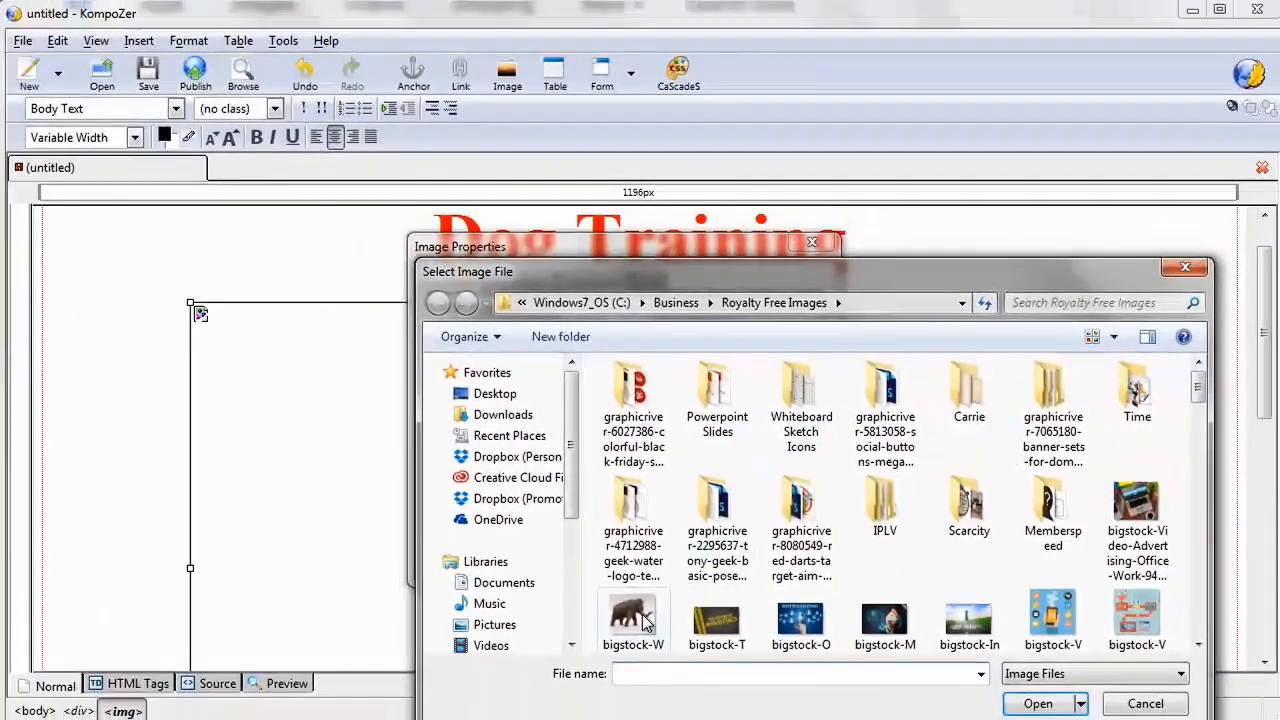
left_click(656, 689)
left_click(1030, 705)
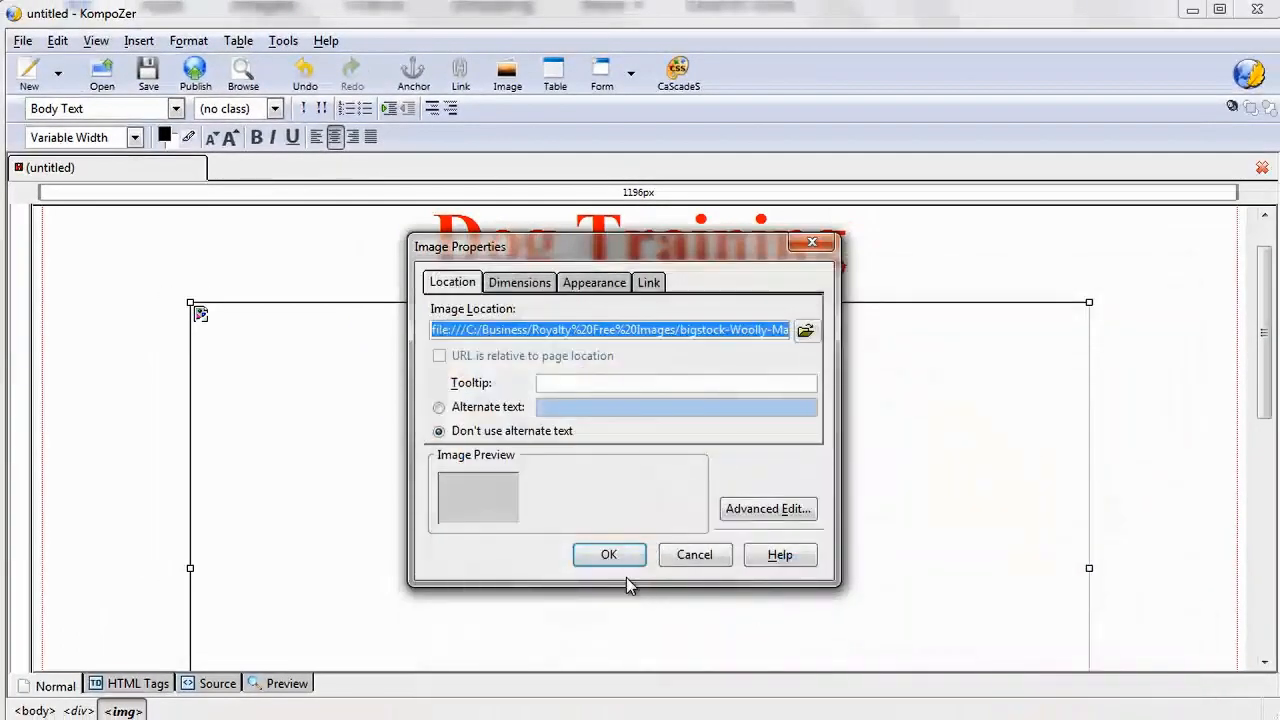
left_click(605, 555)
left_click(1150, 340)
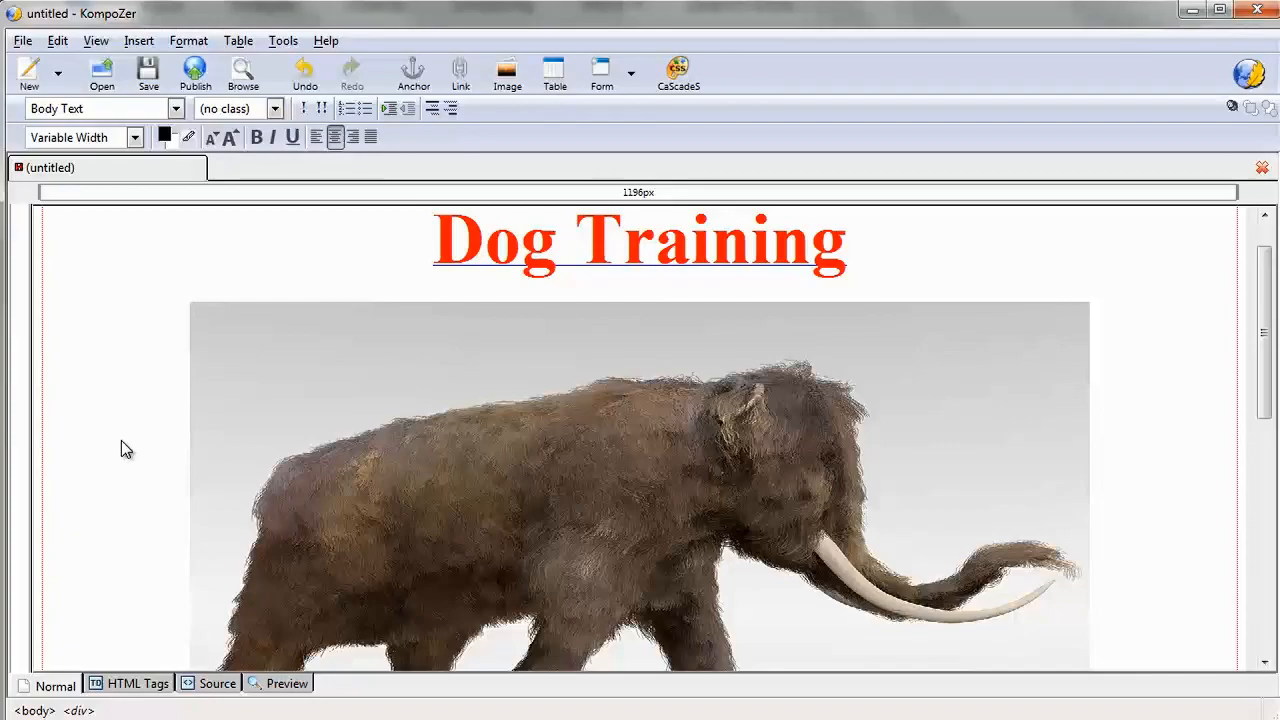
scroll(121, 441, "down", 3)
scroll(121, 441, "up", 5)
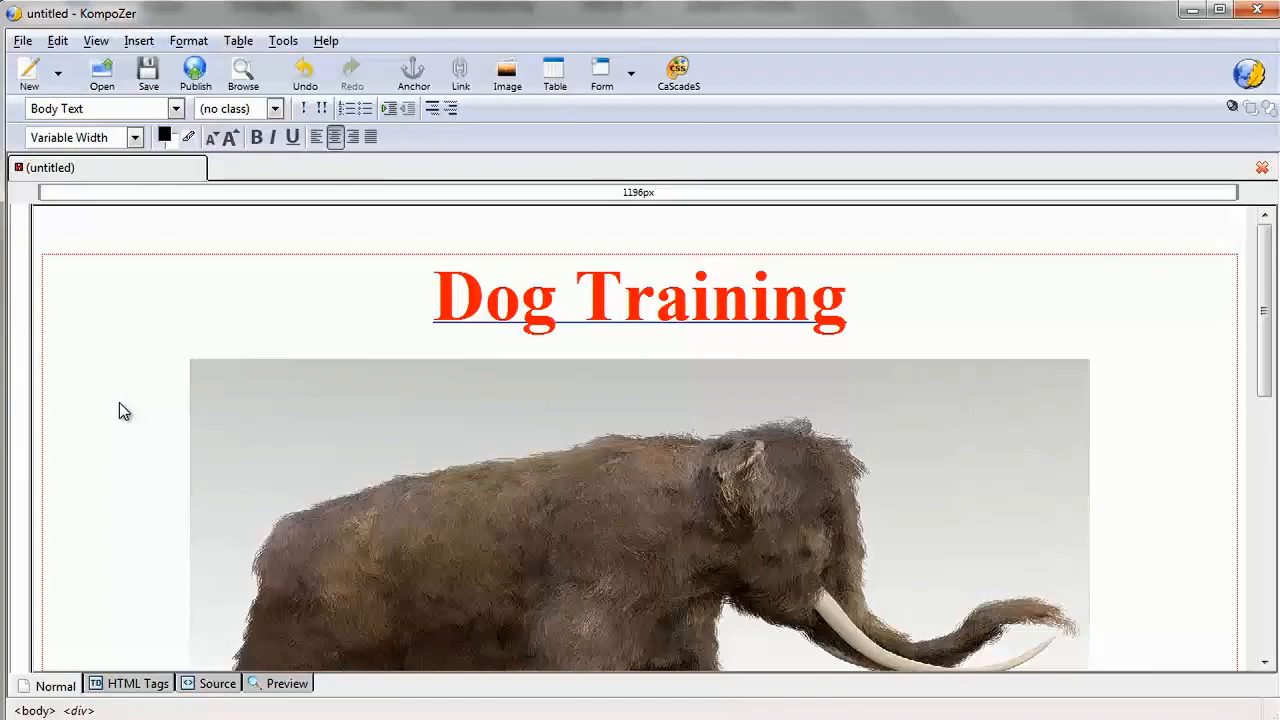
left_click(397, 302)
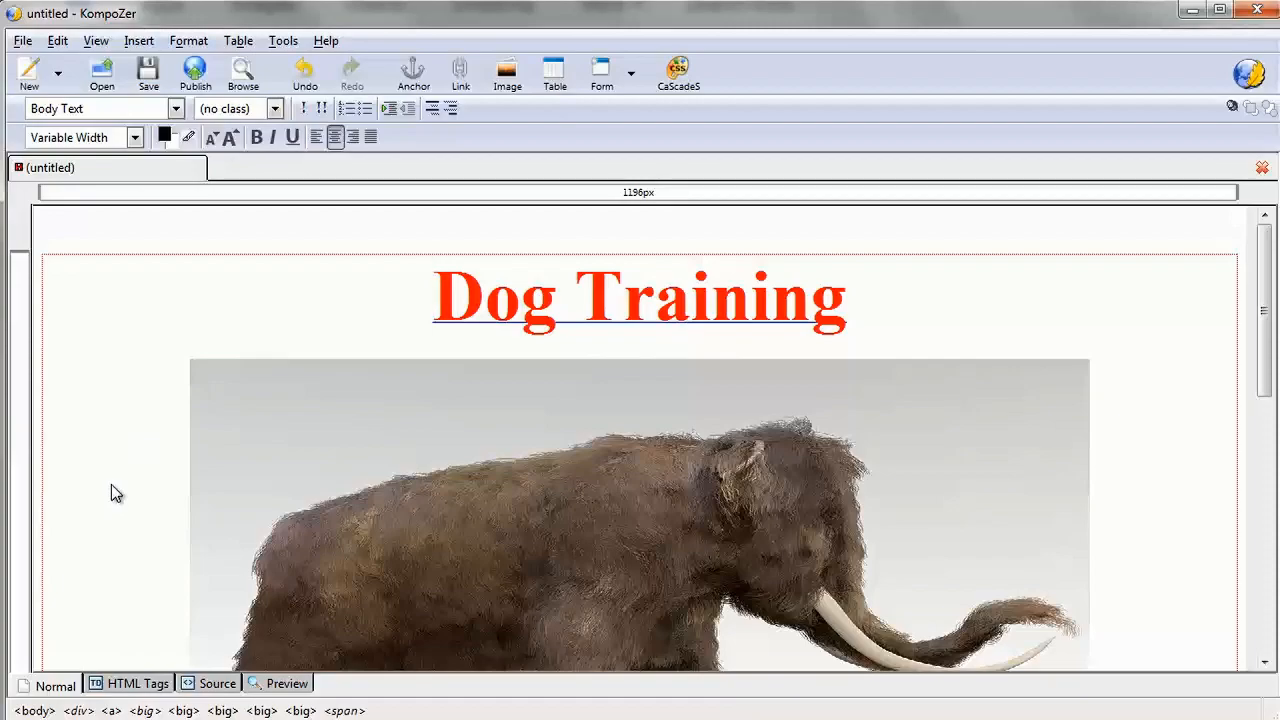
scroll(111, 484, "down", 5)
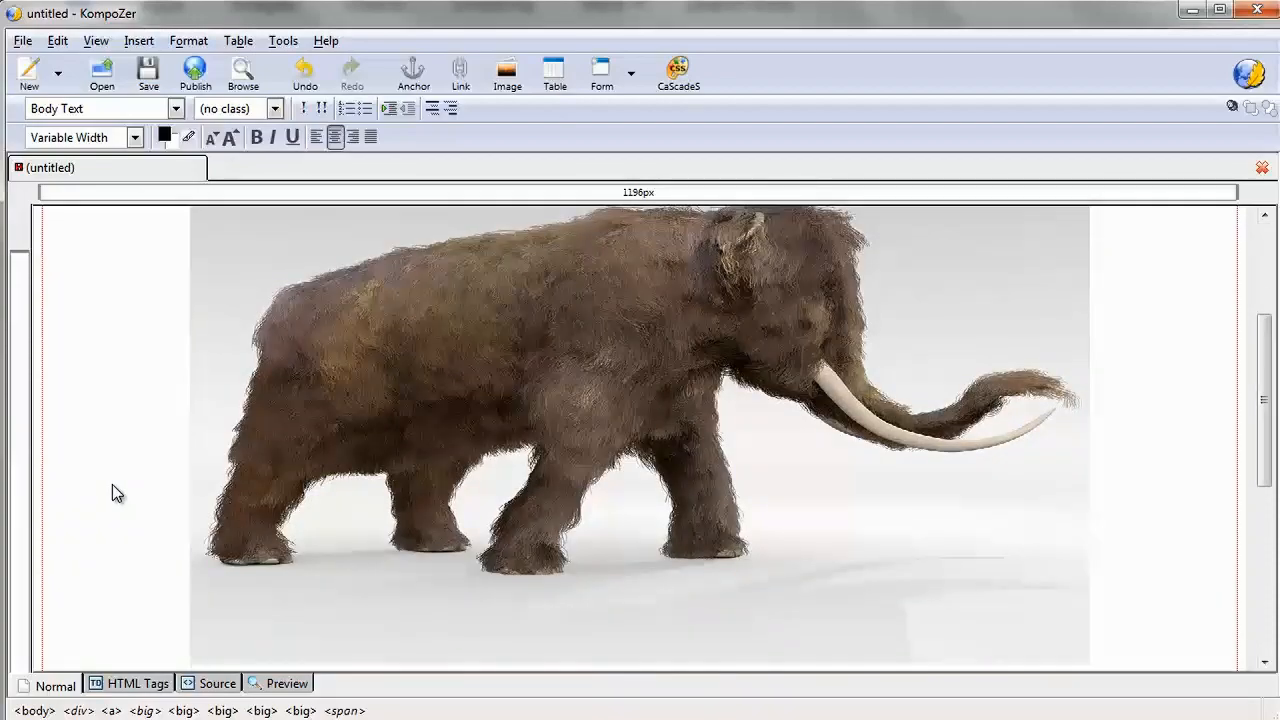
scroll(112, 484, "down", 8)
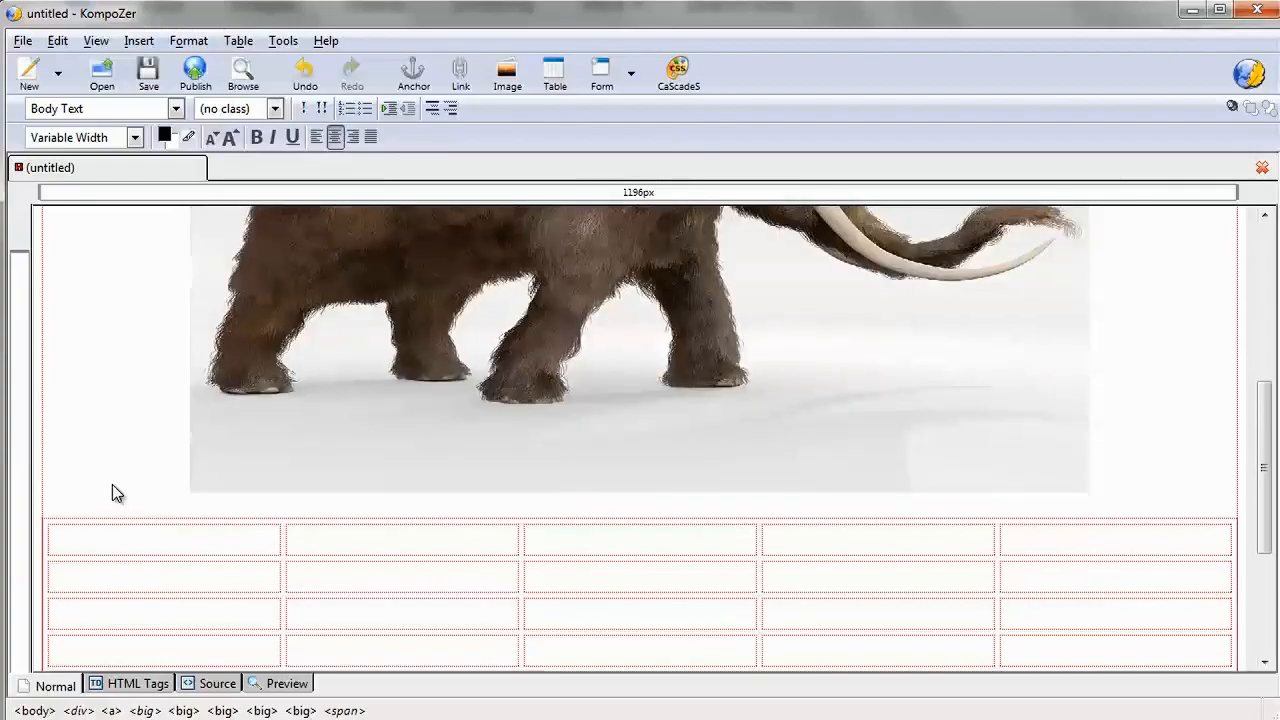